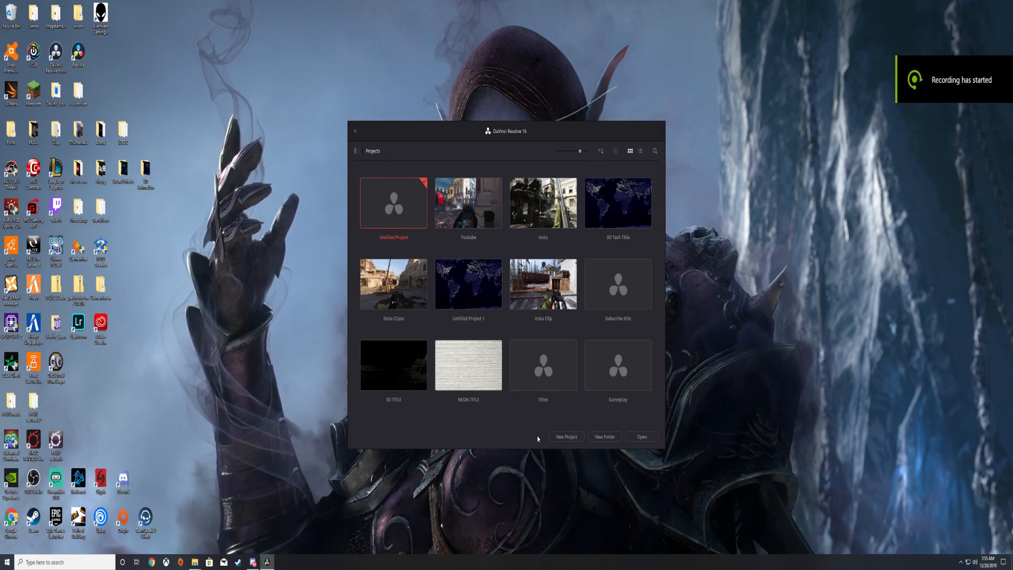
Create a new project named COD MONTAGE and switch to the Edit page.
click(566, 437)
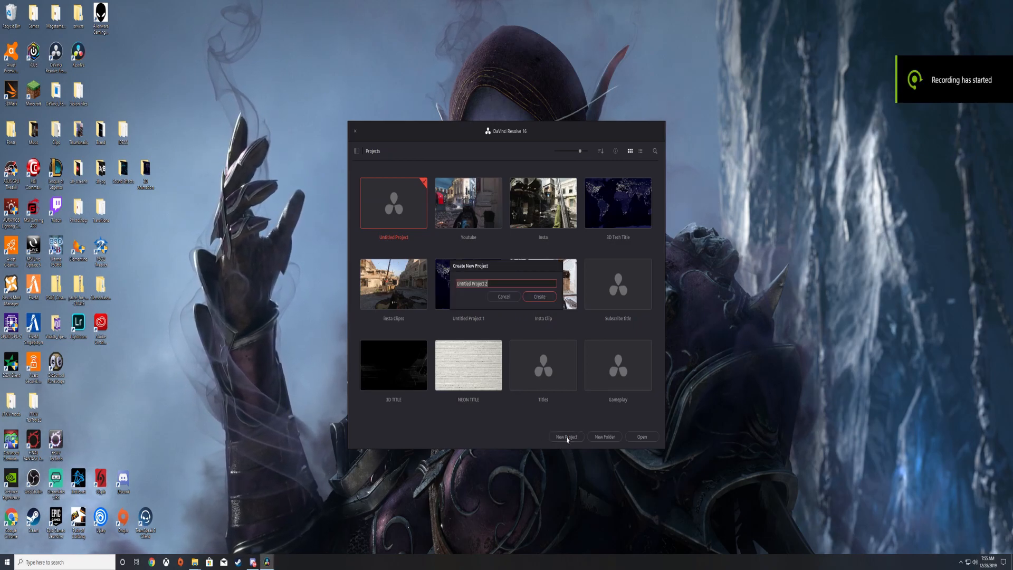
click(497, 283)
key(BackSpace)
key(BackSpace)
key(BackSpace)
key(BackSpace)
key(BackSpace)
key(BackSpace)
key(BackSpace)
key(BackSpace)
key(BackSpace)
key(BackSpace)
key(BackSpace)
key(BackSpace)
key(BackSpace)
key(BackSpace)
key(BackSpace)
key(BackSpace)
text(COD MONTAGE)
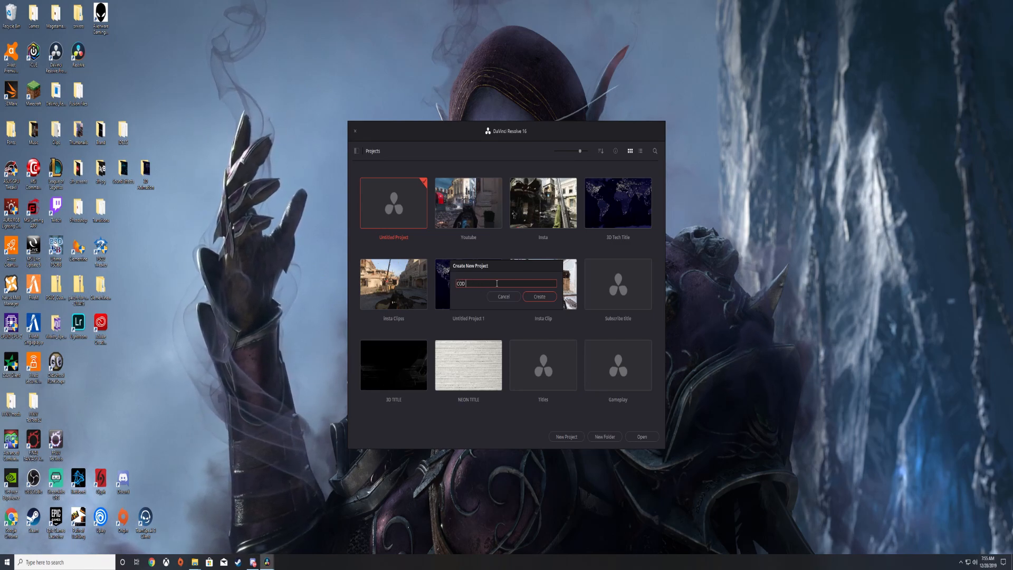
click(534, 296)
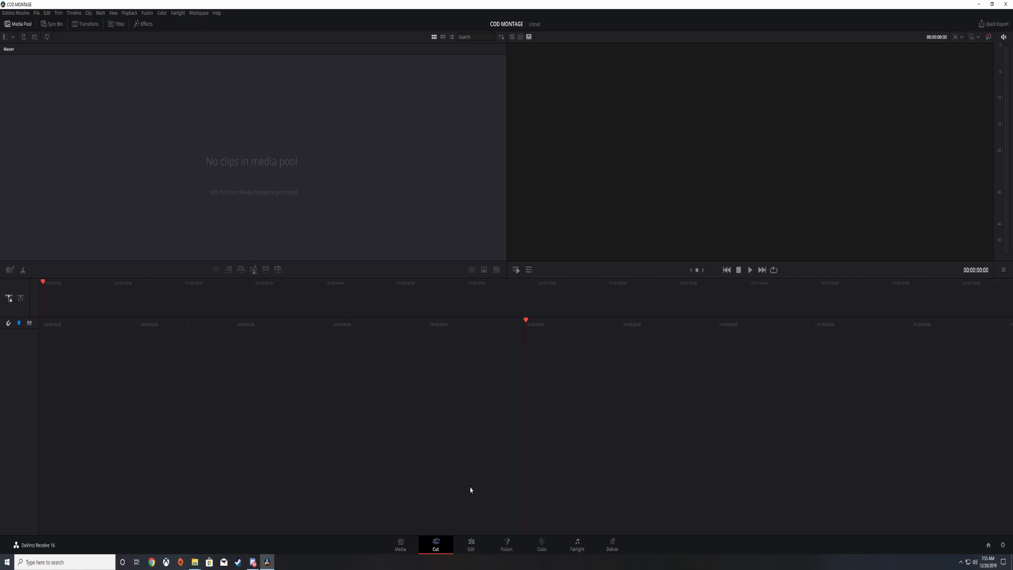
click(472, 544)
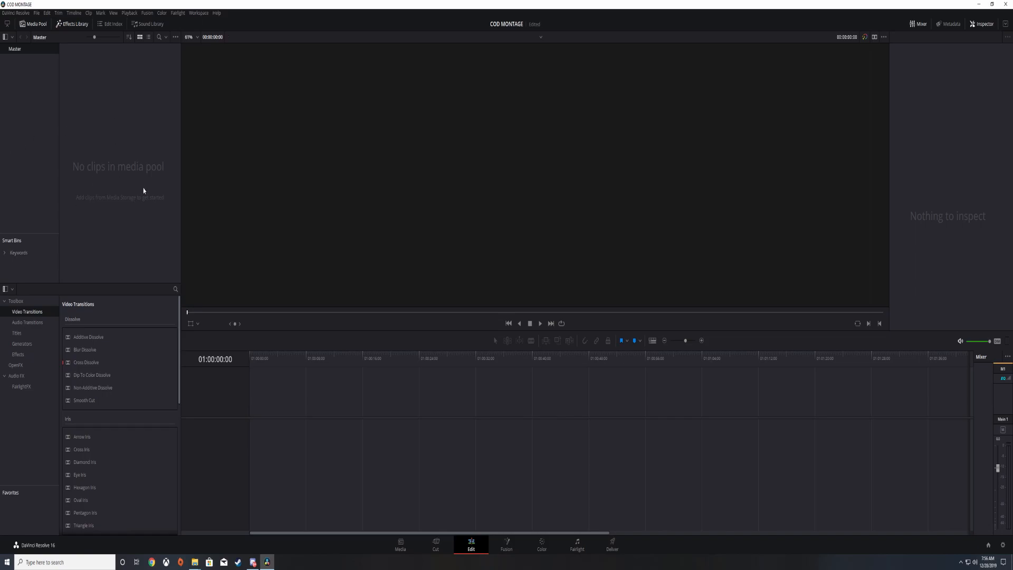
Import the Call of Duty Modern Warfare gameplay clip into the media pool.
right_click(128, 179)
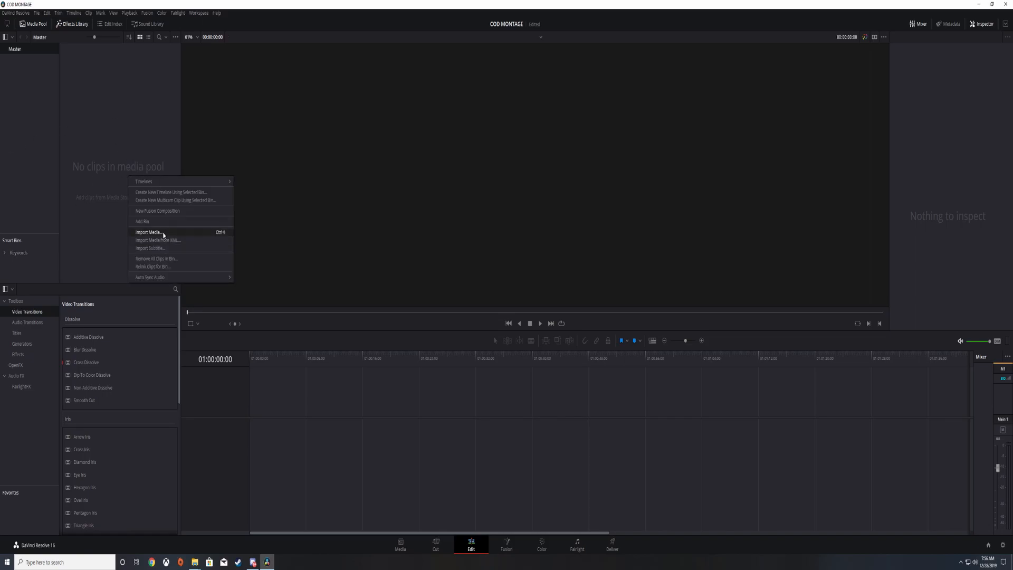
click(163, 233)
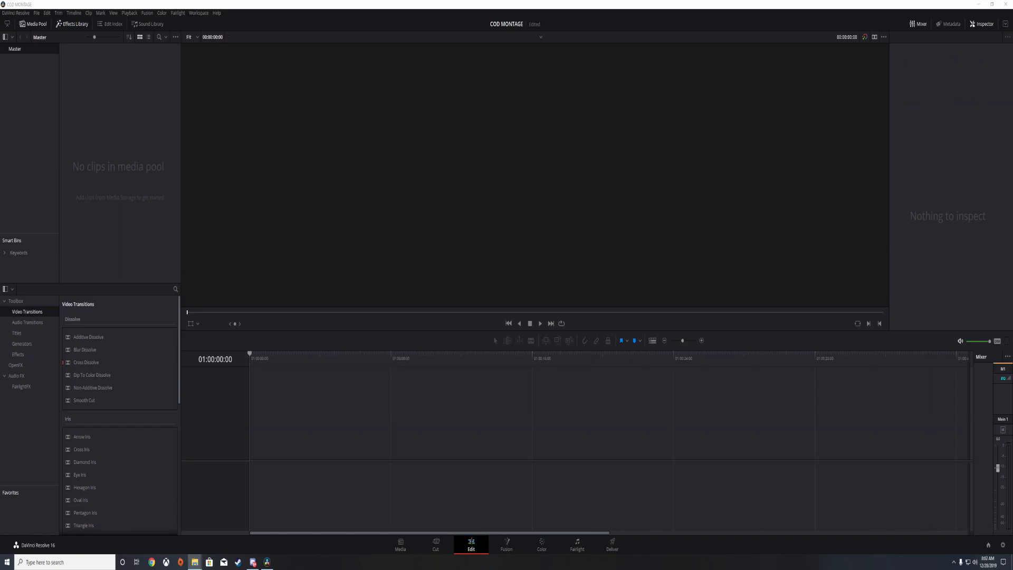
drag(131, 123, 131, 143)
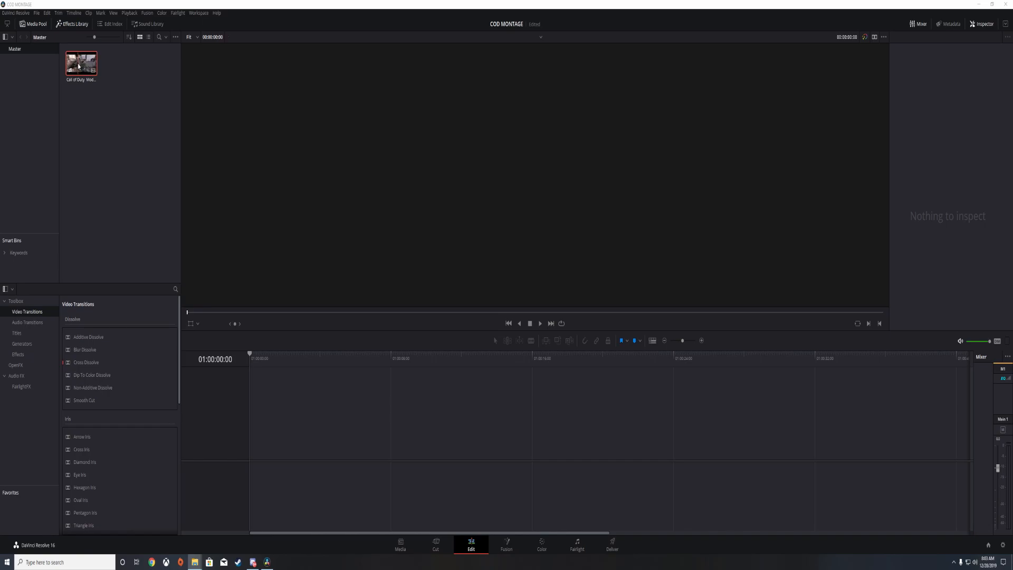
Place the gameplay clip at the start of the timeline and delete its audio.
drag(78, 66, 257, 438)
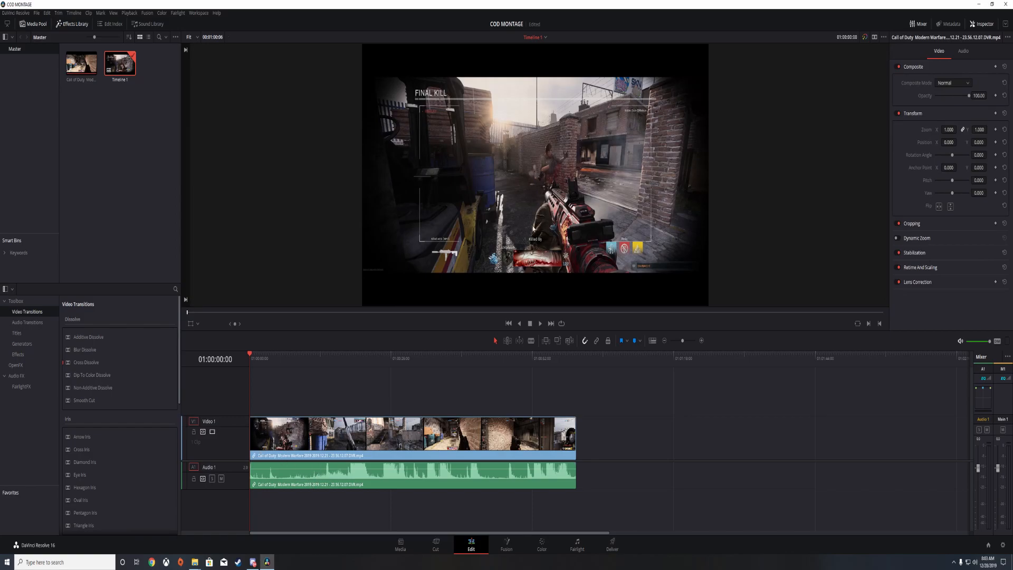
click(300, 467)
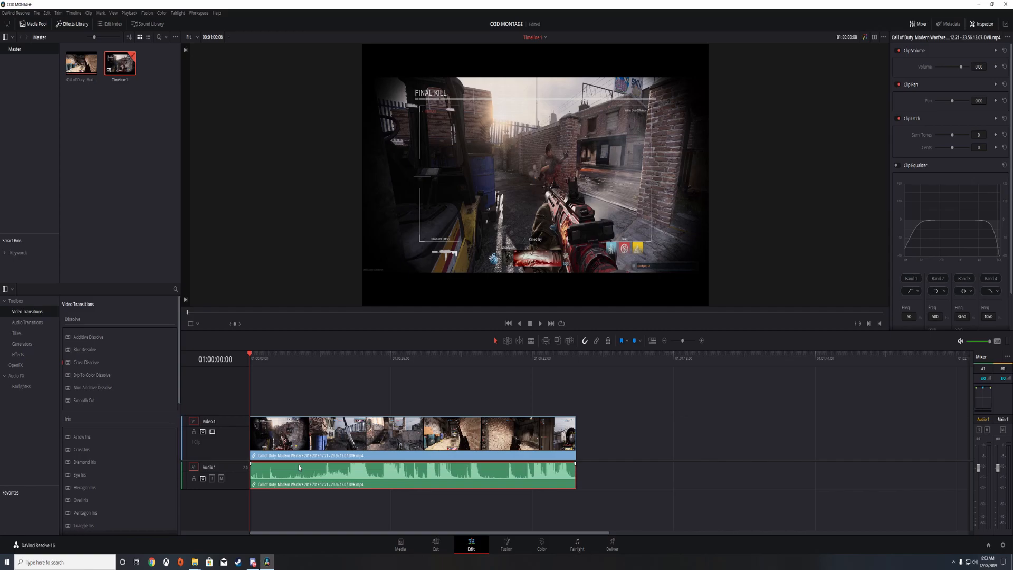
key(Delete)
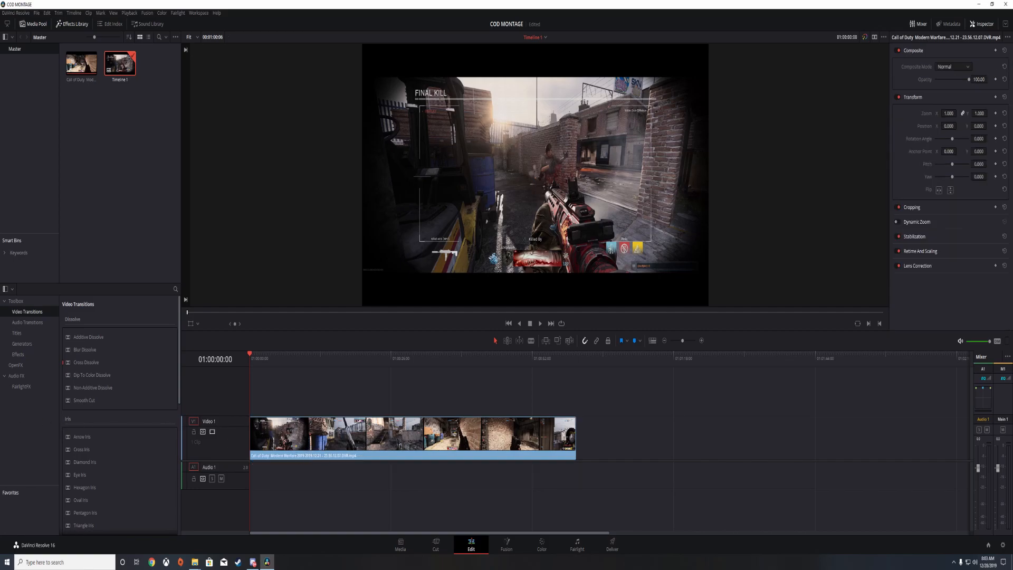
Import Skeler - NRG.mp4 into the media pool and place it at the start of the timeline.
key(alt+Tab)
drag(60, 174, 130, 141)
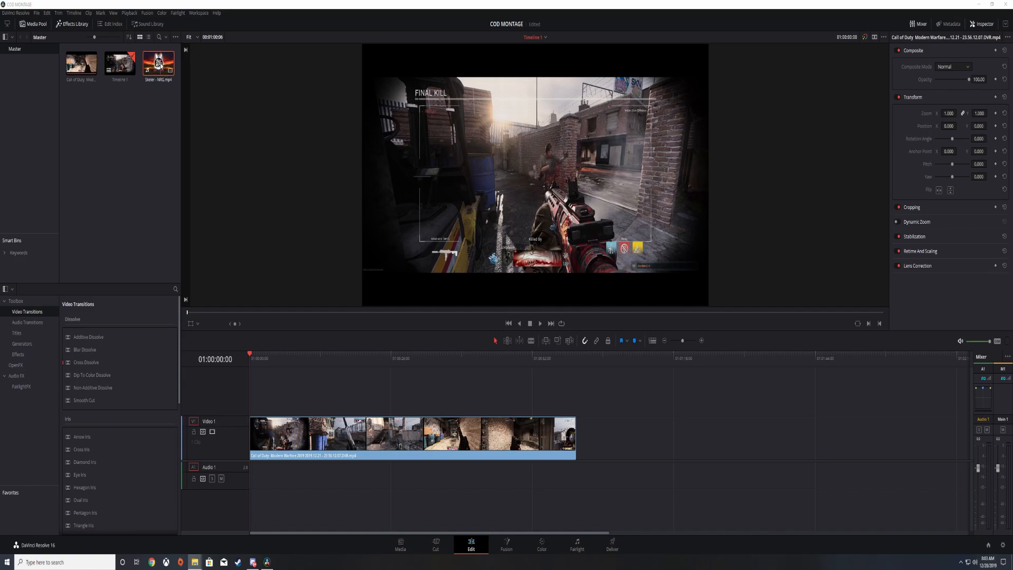
drag(157, 66, 240, 484)
Delete the song file's video part and move its audio to the Audio 1 track.
click(340, 386)
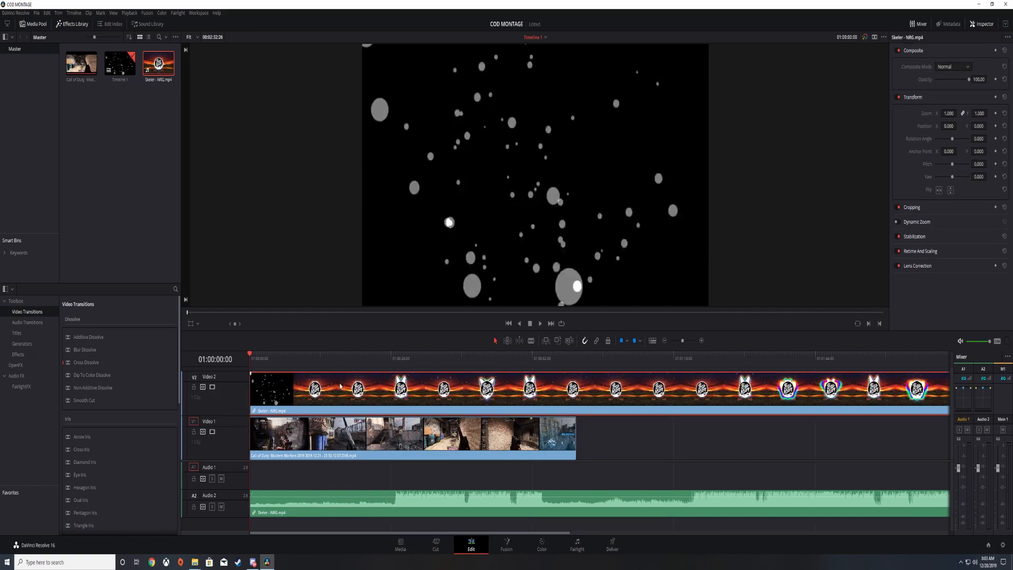
key(Delete)
drag(327, 503, 324, 486)
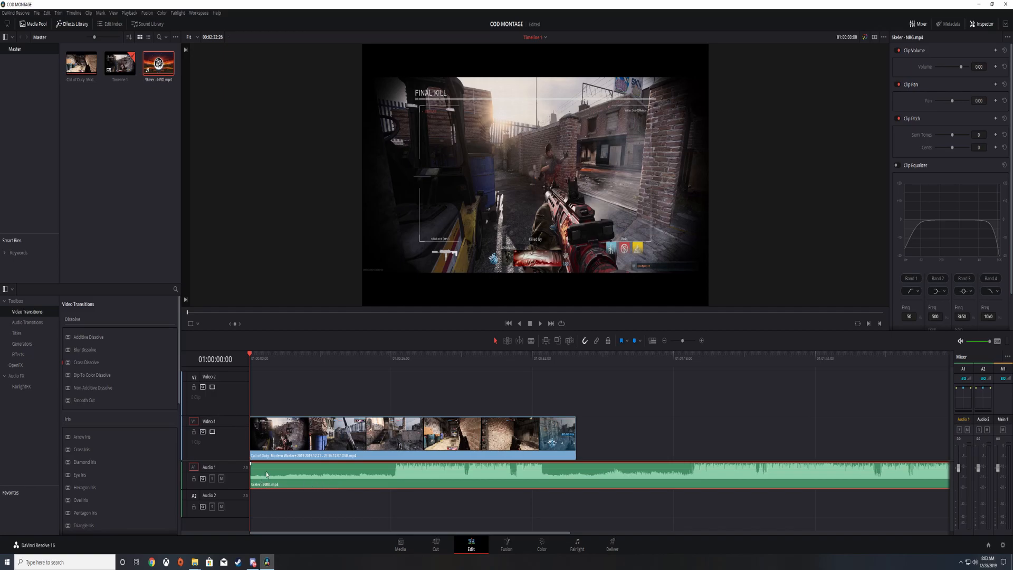
Set the gameplay clip's Scaling to Stretch in its Retime and Scaling settings.
click(386, 436)
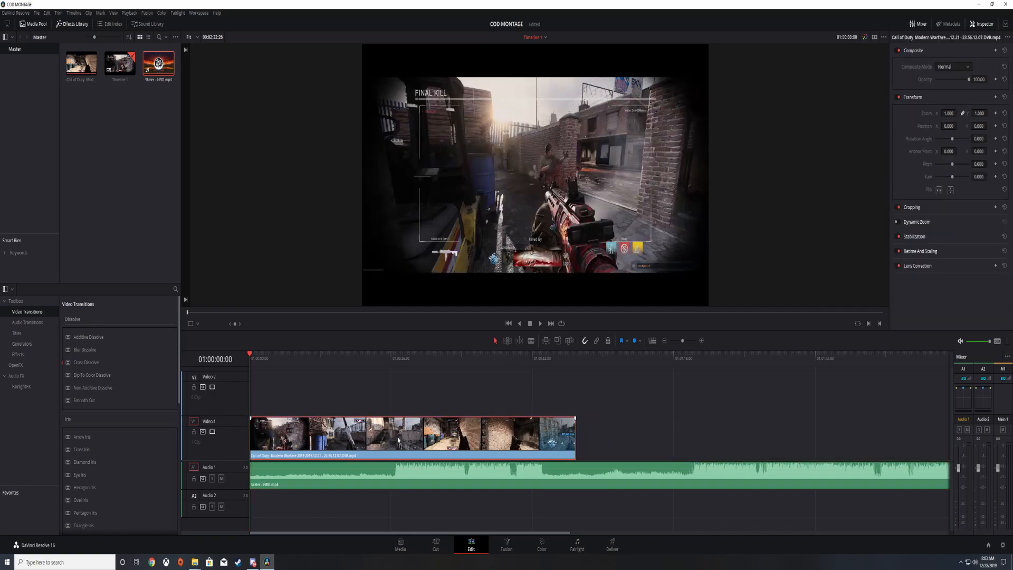
drag(319, 438, 287, 471)
click(324, 432)
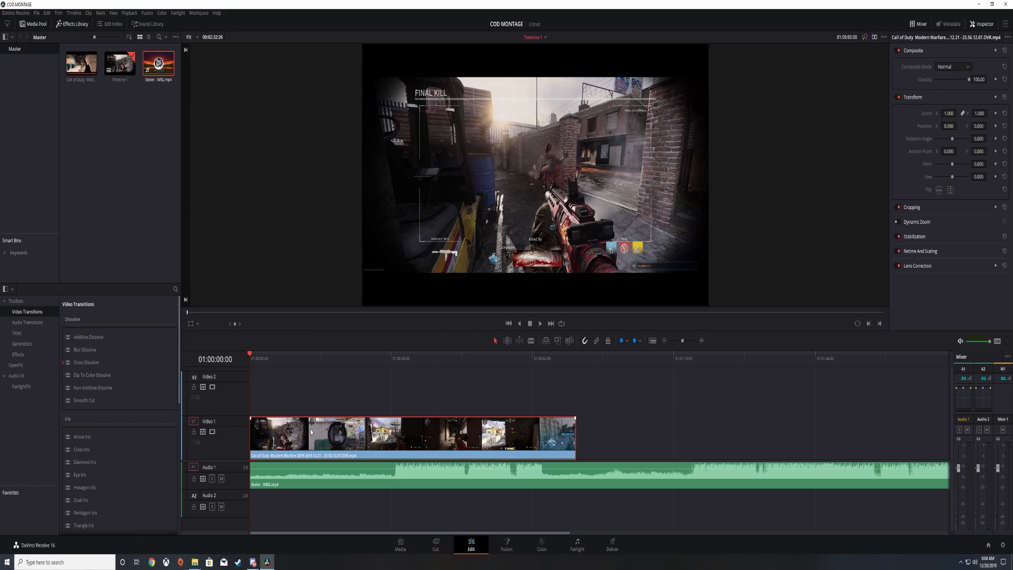
drag(250, 354, 245, 357)
click(929, 252)
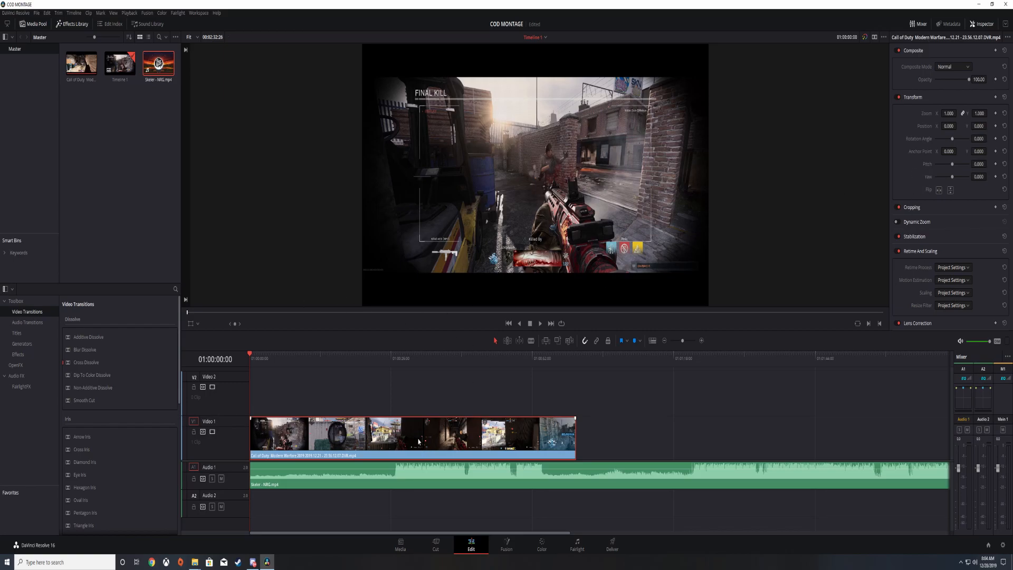
click(984, 24)
click(984, 24)
click(958, 293)
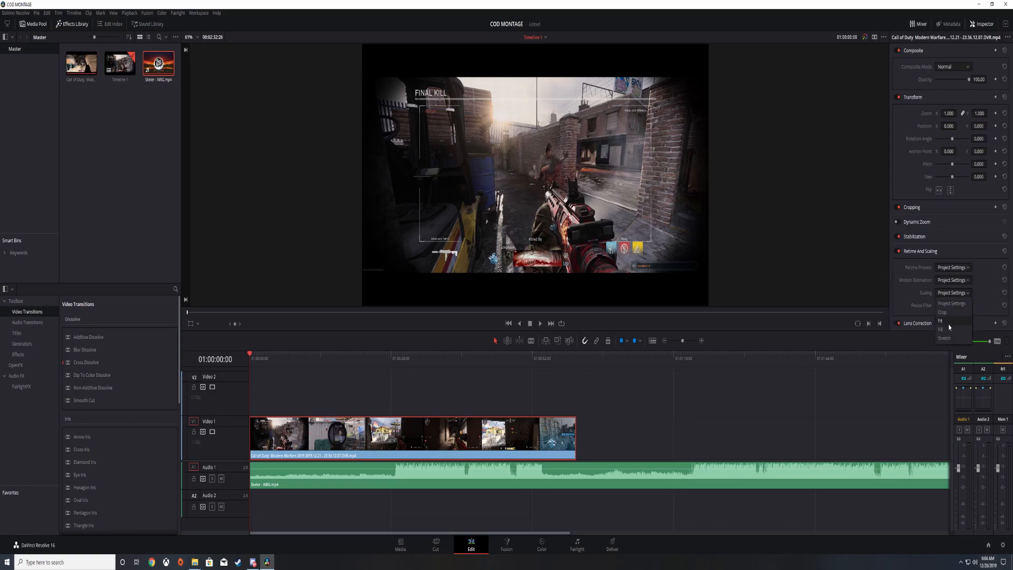
click(948, 340)
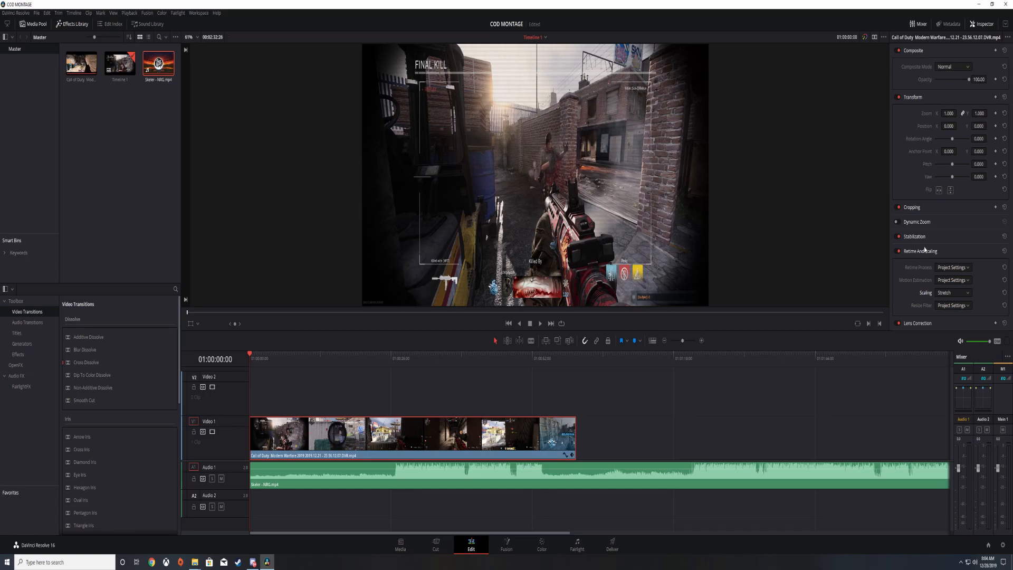
click(948, 253)
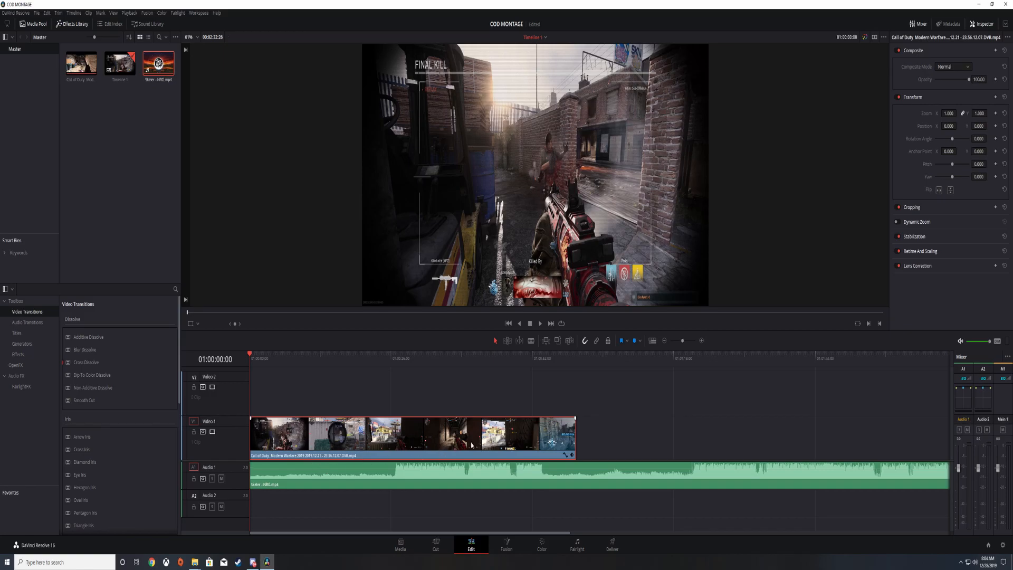
Trim the start of the song's audio clip on the Audio 1 track.
click(334, 476)
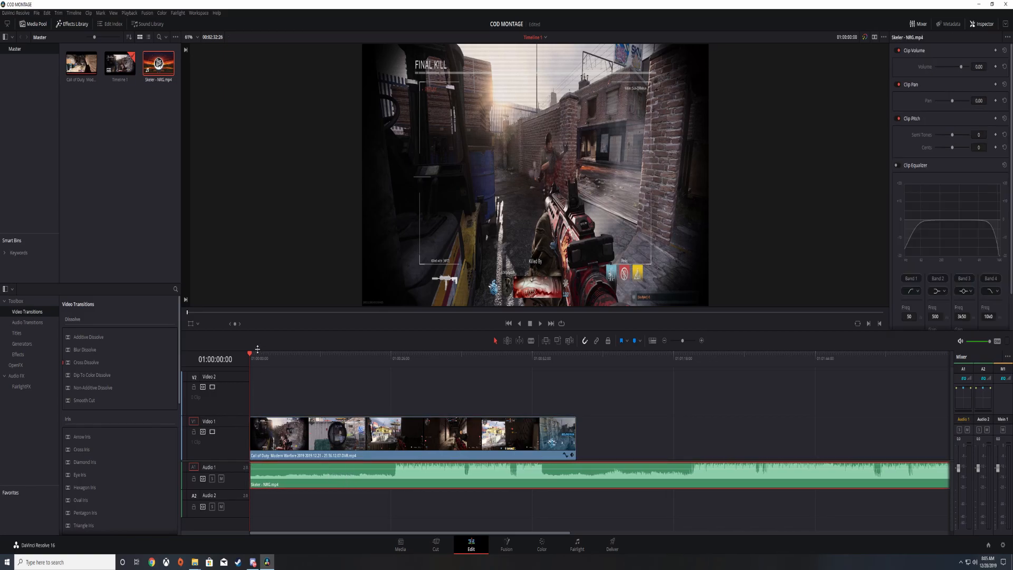
mouse_move(310, 448)
mouse_down()
mouse_move(320, 432)
mouse_move(304, 434)
mouse_up()
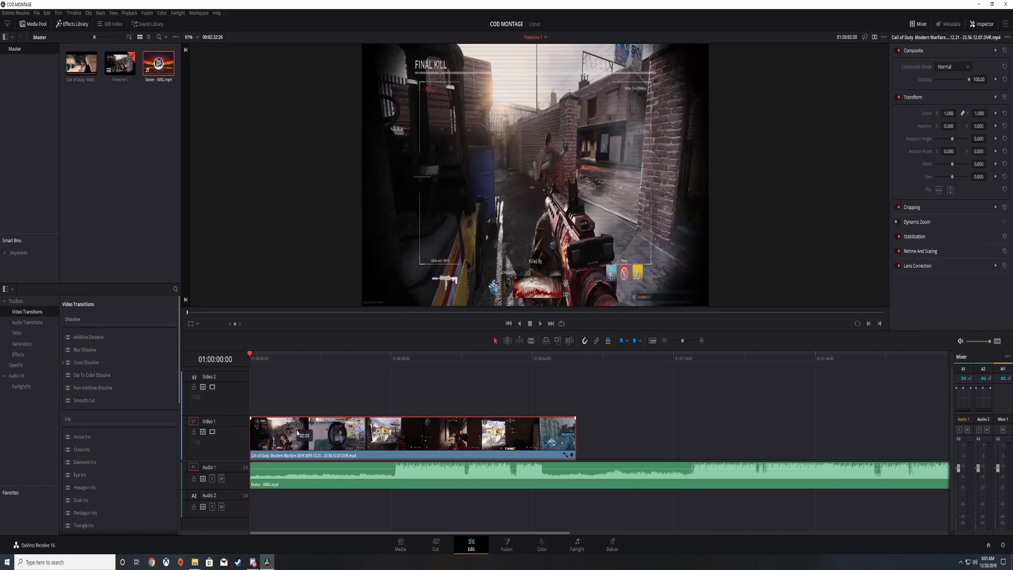
drag(250, 474, 274, 476)
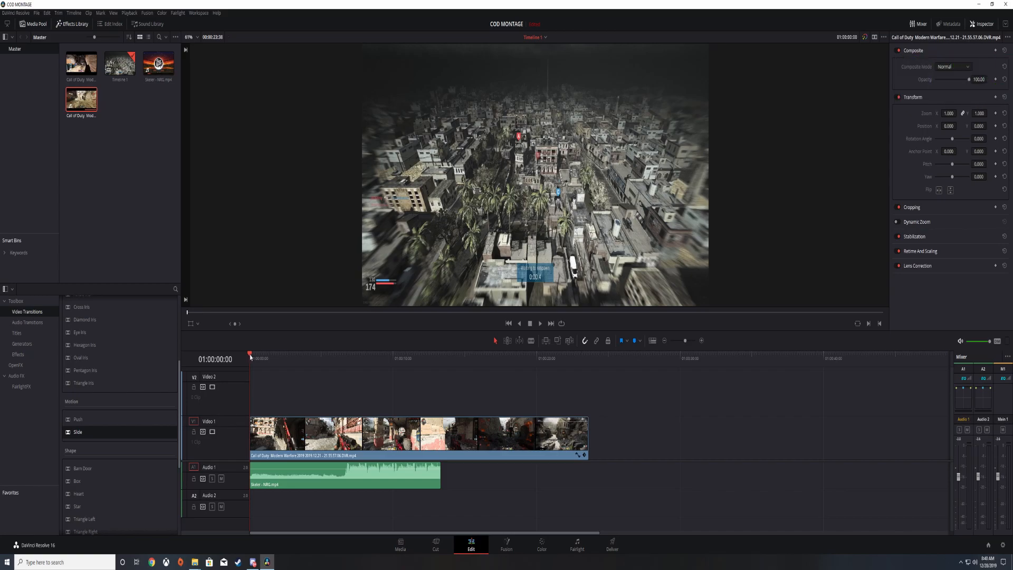
Play back the gameplay with the song, reviewing the kill around the beat drop for a suitable cut point.
click(540, 324)
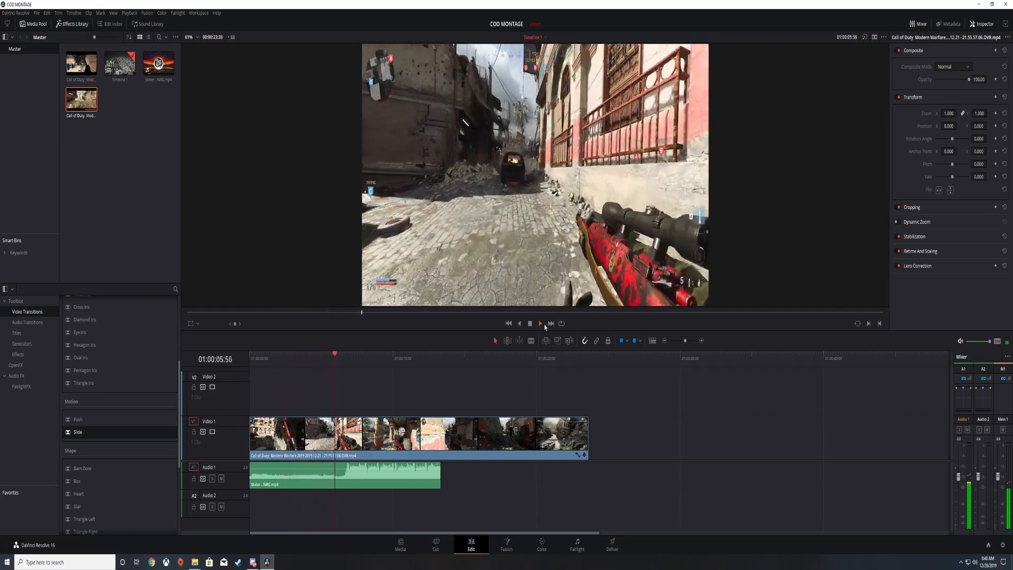
click(530, 323)
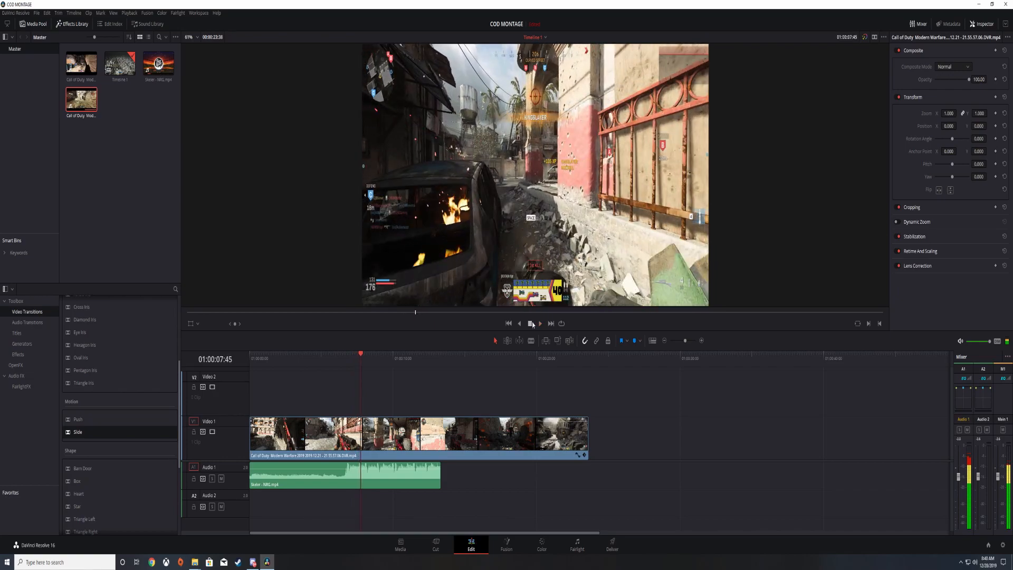
drag(365, 357, 349, 359)
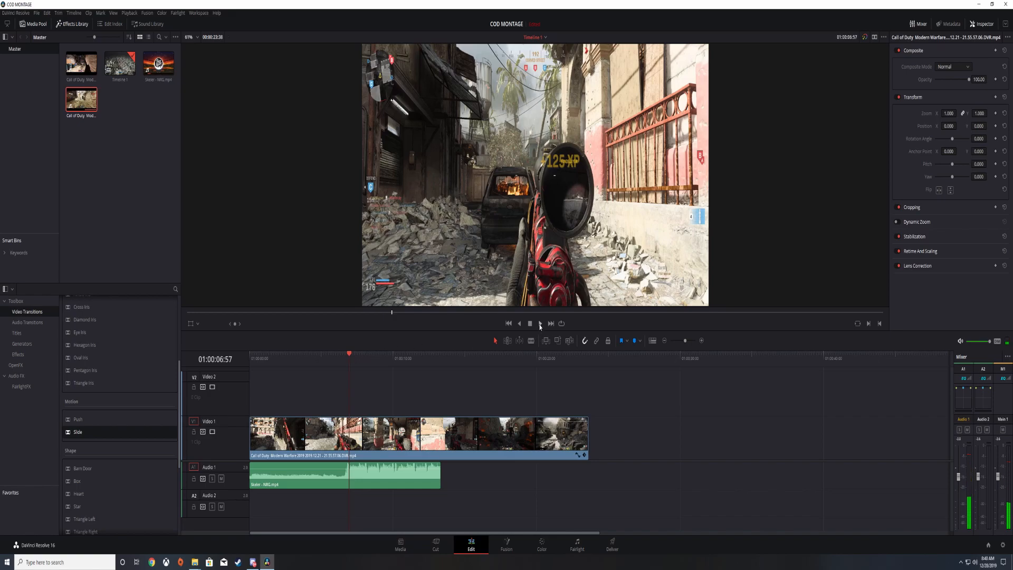
click(540, 324)
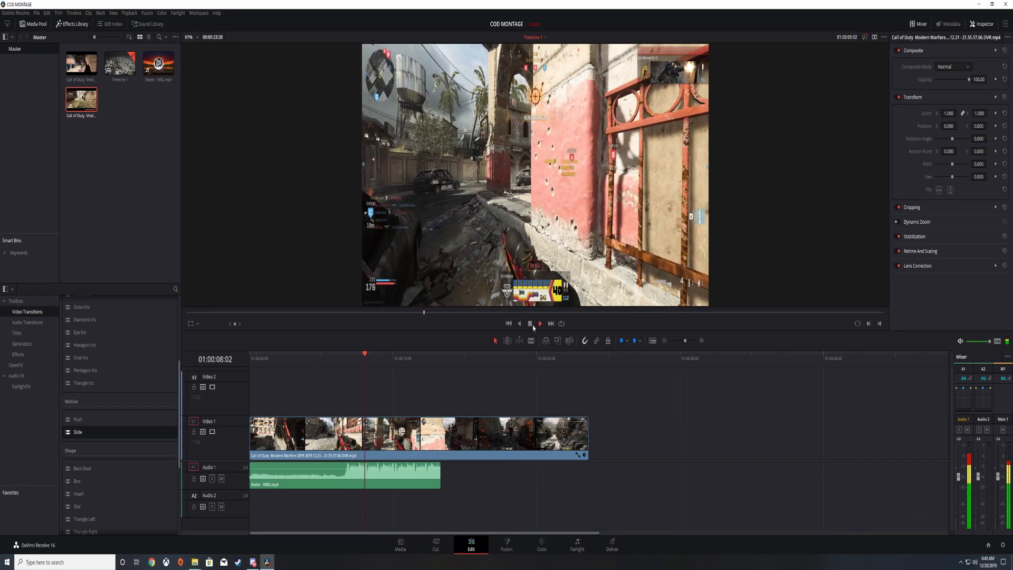
click(533, 326)
drag(371, 357, 366, 360)
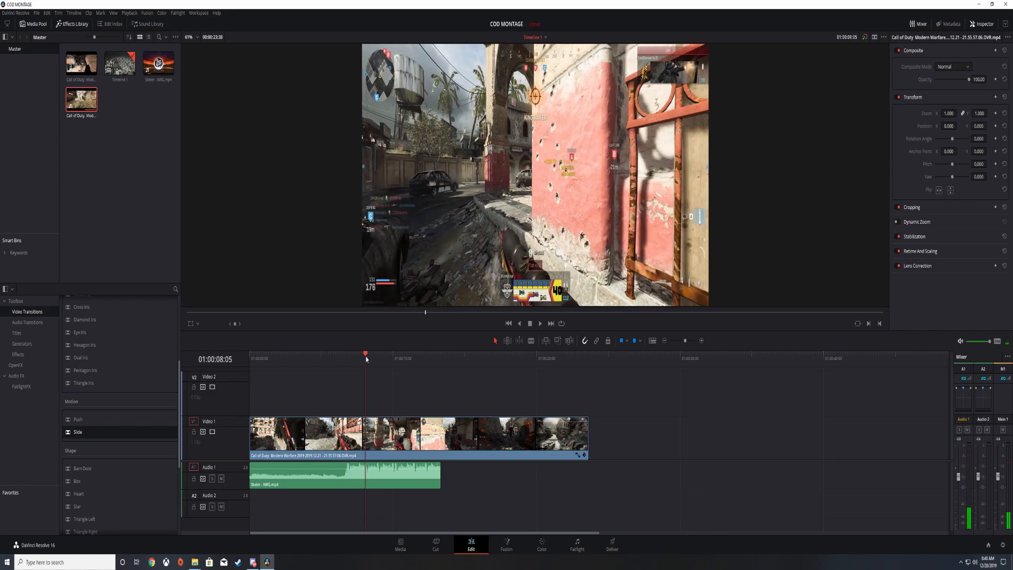
drag(366, 356, 361, 357)
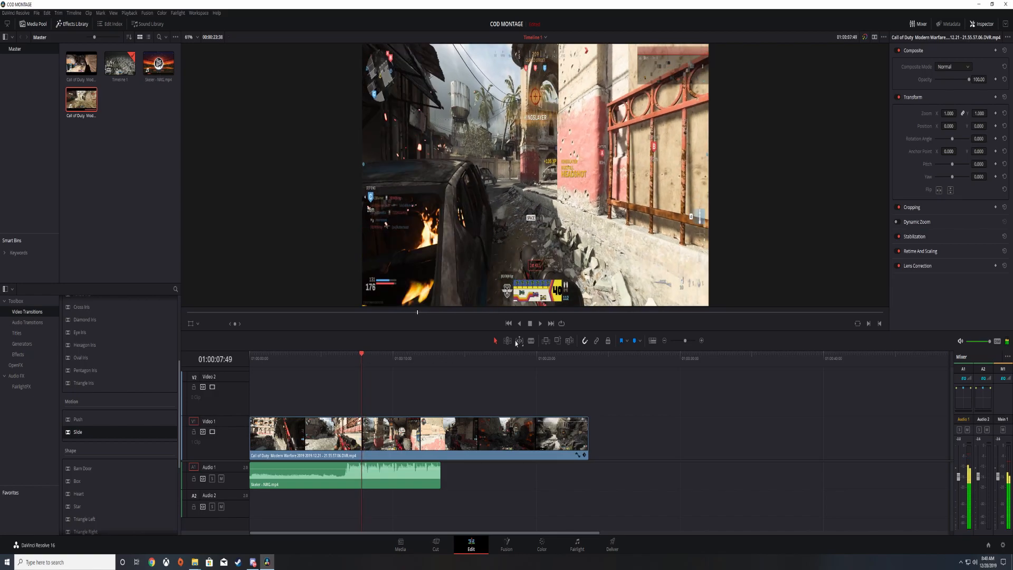
click(540, 324)
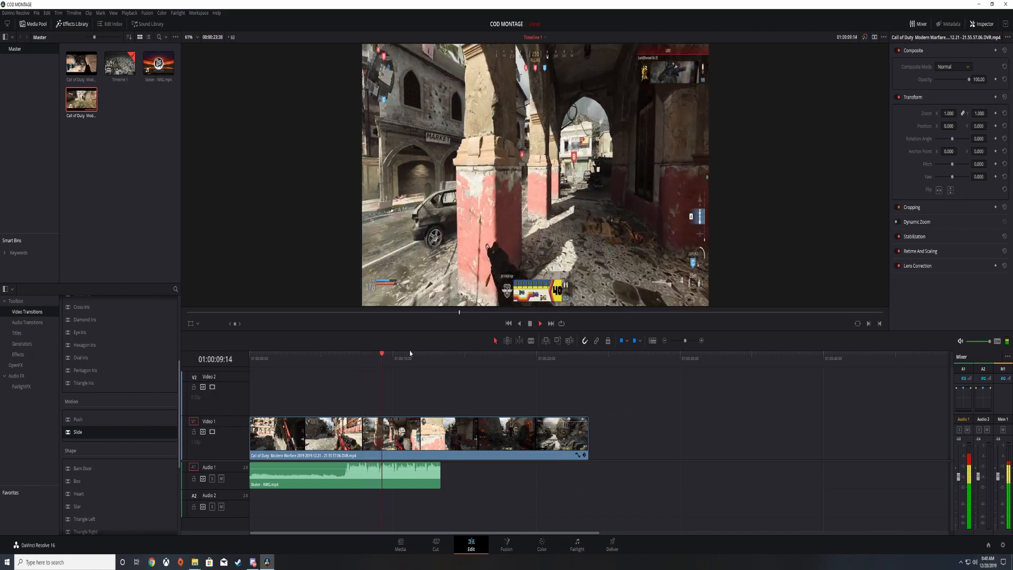
click(530, 325)
Split the gameplay clip at 01:00:08:03 and move its second part later to leave a small gap.
click(690, 341)
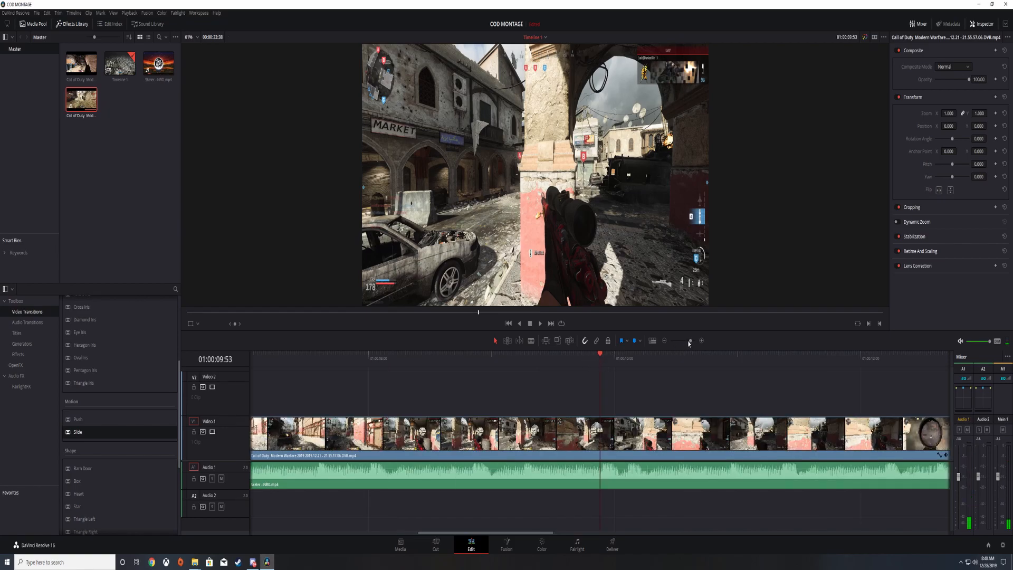
click(688, 341)
drag(597, 358, 459, 361)
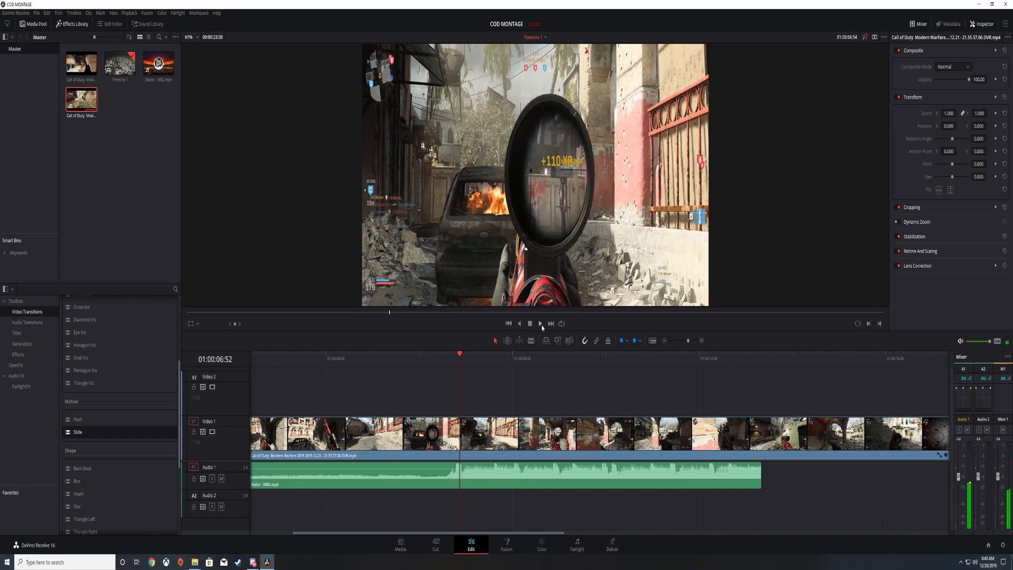
click(541, 325)
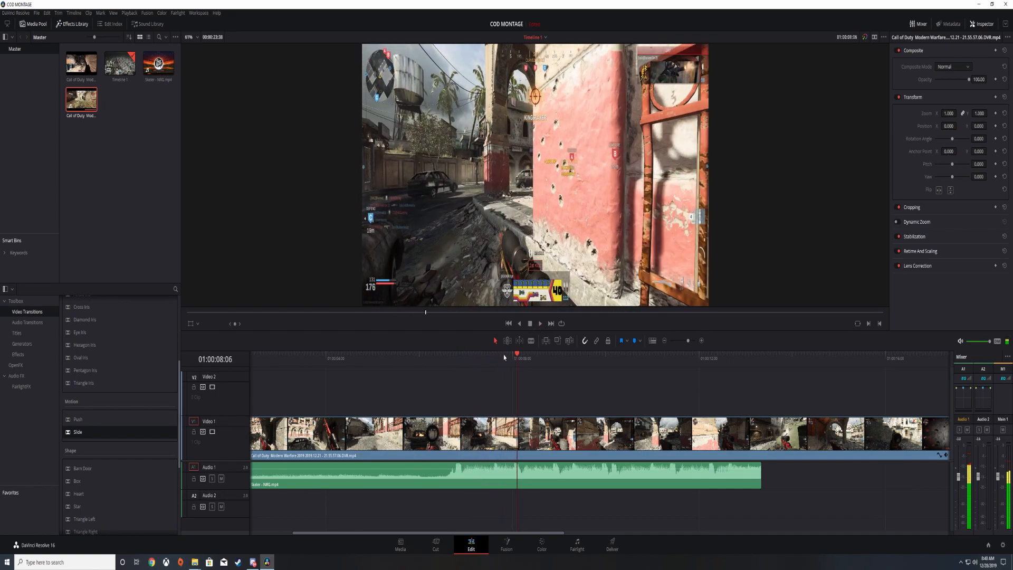
drag(517, 356, 515, 358)
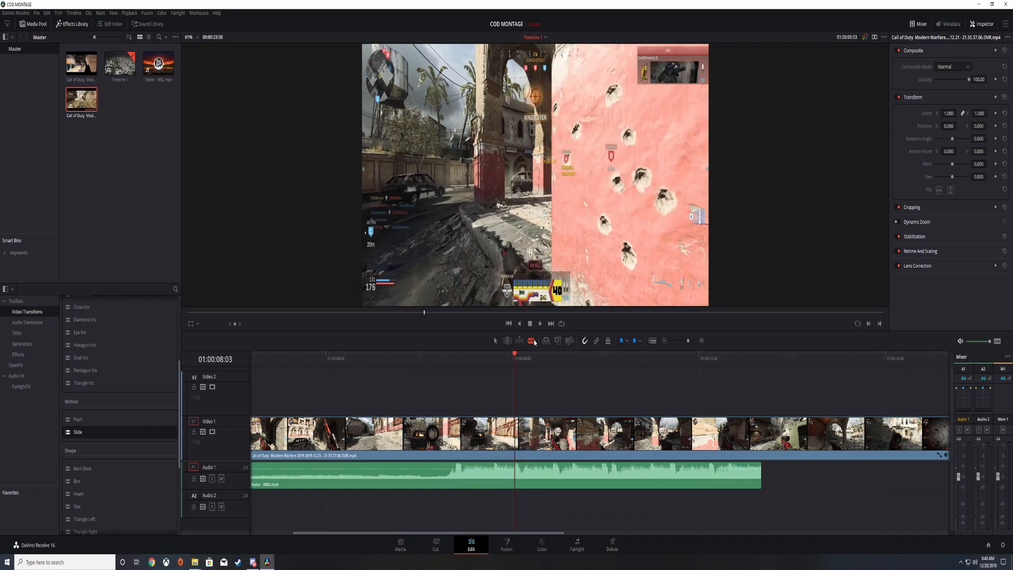
click(516, 448)
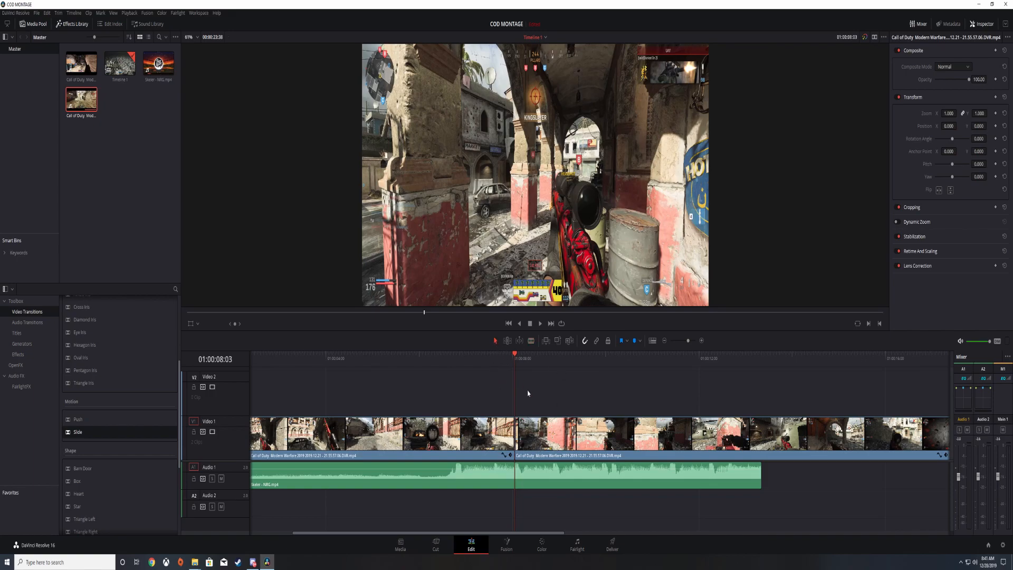
drag(535, 438, 552, 438)
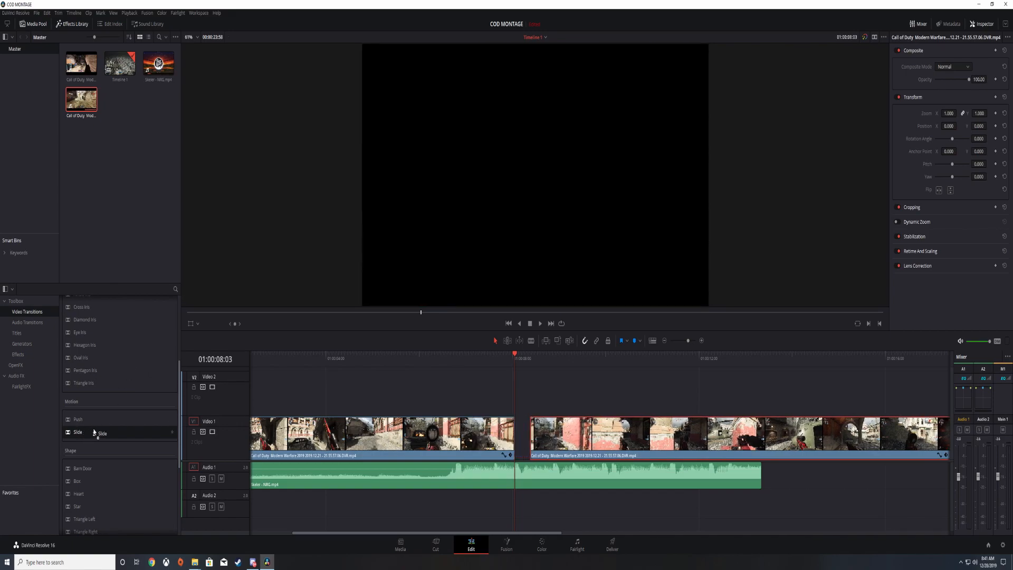
Try placing a Slide transition in the gap between the gameplay clips, and move the second clip back against the first.
drag(90, 433, 416, 412)
drag(521, 430, 538, 438)
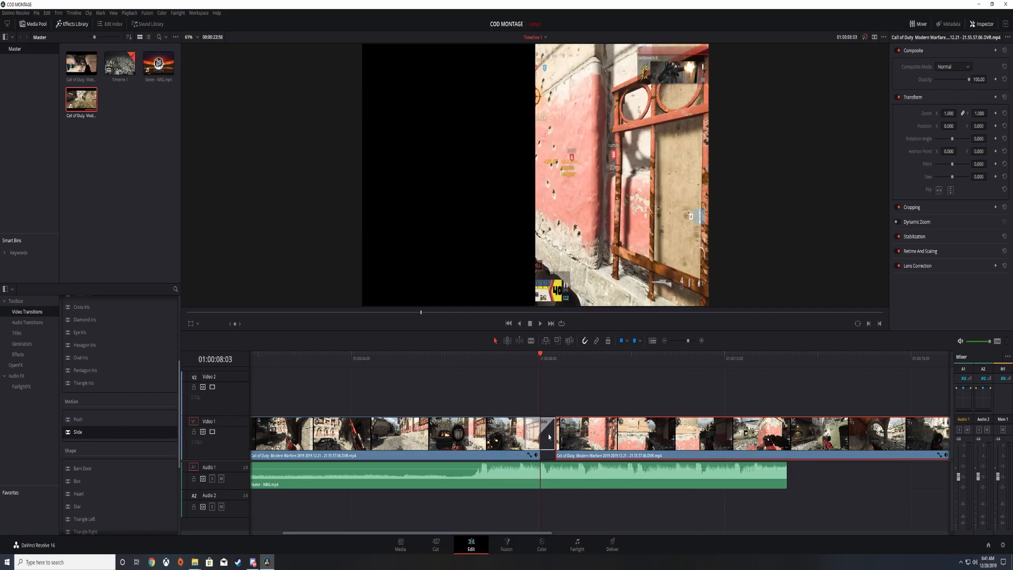
drag(565, 439, 556, 442)
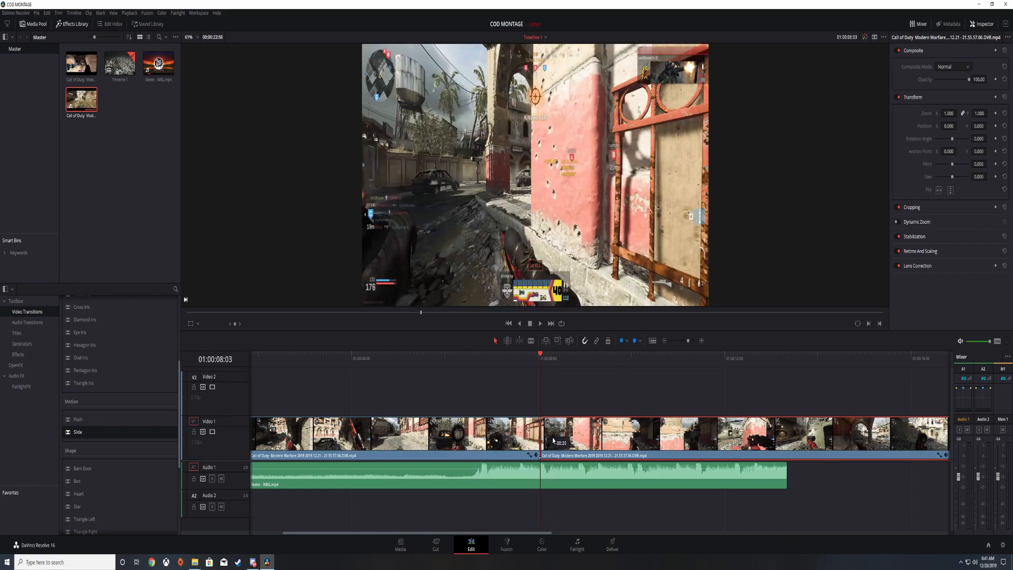
Play across the cut and trim the start of the second gameplay clip closer to its next kill, keeping it against the first clip.
drag(537, 359, 524, 350)
click(539, 324)
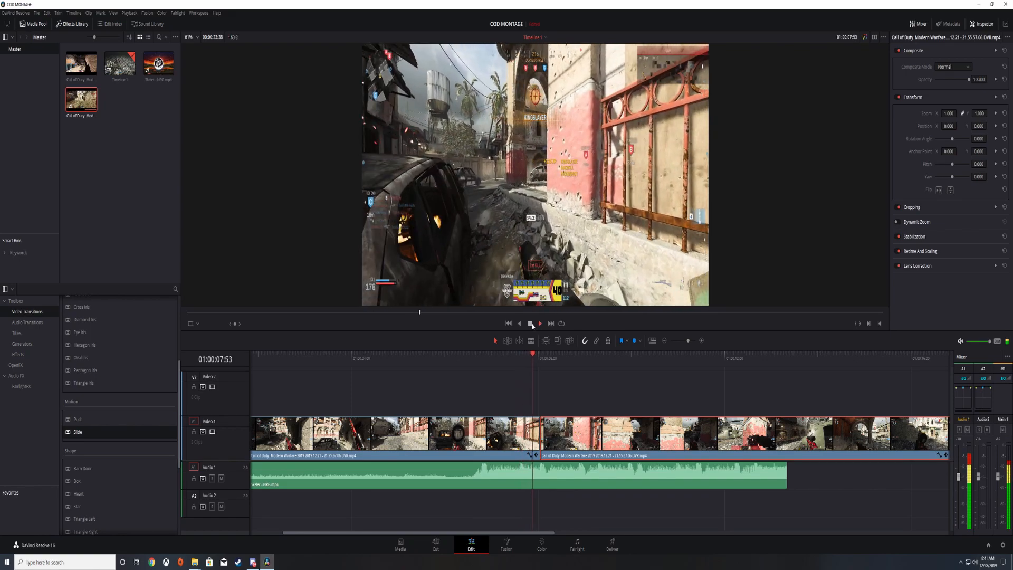
drag(589, 351, 580, 360)
drag(558, 439, 599, 444)
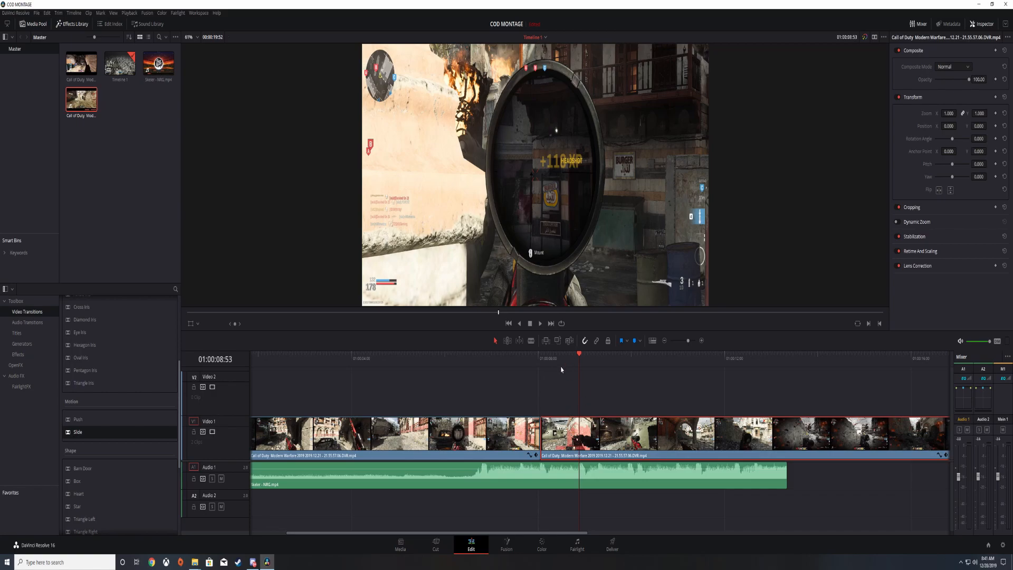
Apply the Slide transition to the cut between the two gameplay clips and play it back with the song.
drag(579, 356, 510, 356)
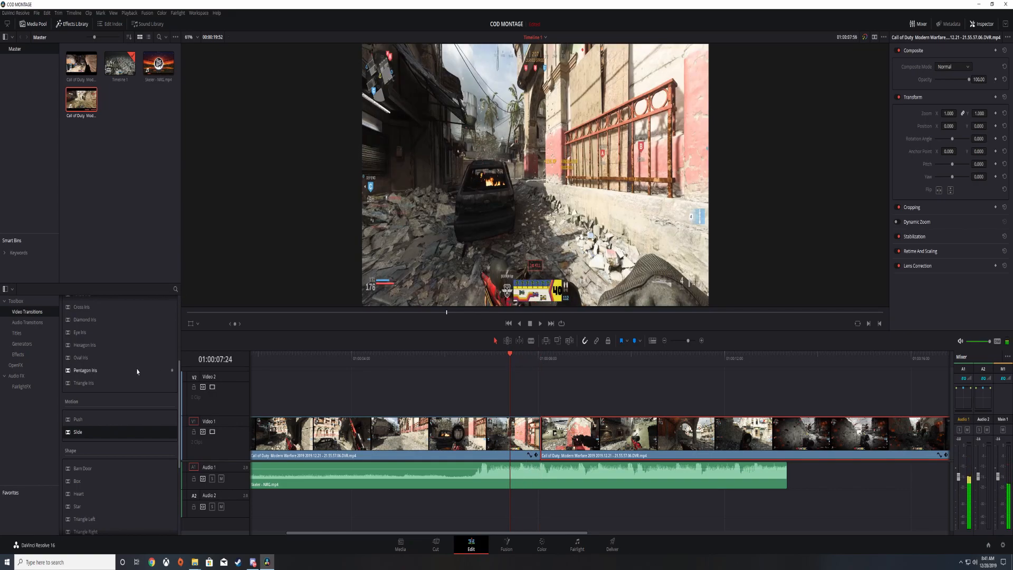
drag(83, 431, 366, 419)
mouse_move(549, 450)
mouse_down()
mouse_move(567, 446)
mouse_move(592, 385)
mouse_move(587, 352)
mouse_move(565, 449)
mouse_up()
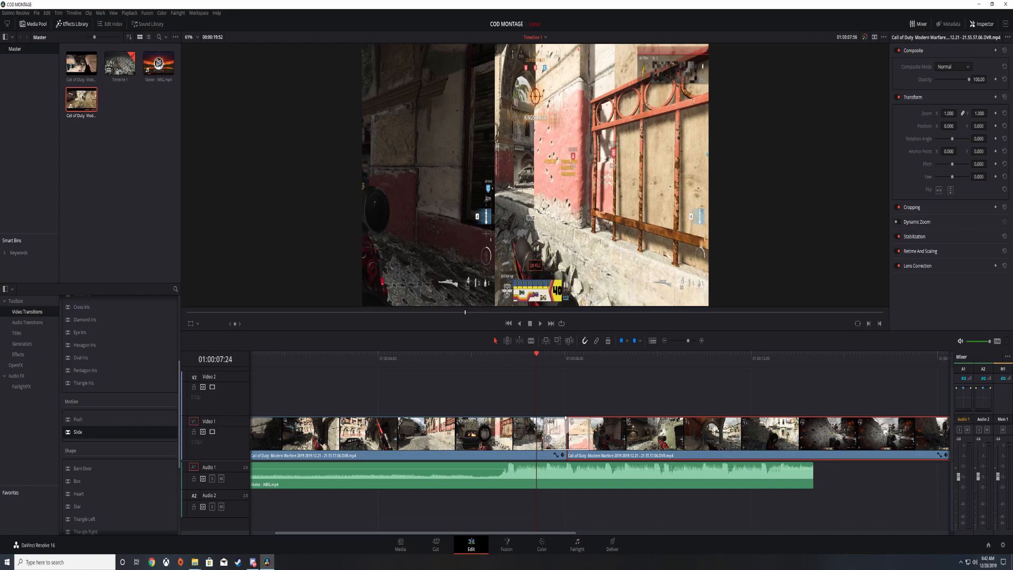
drag(531, 364, 368, 357)
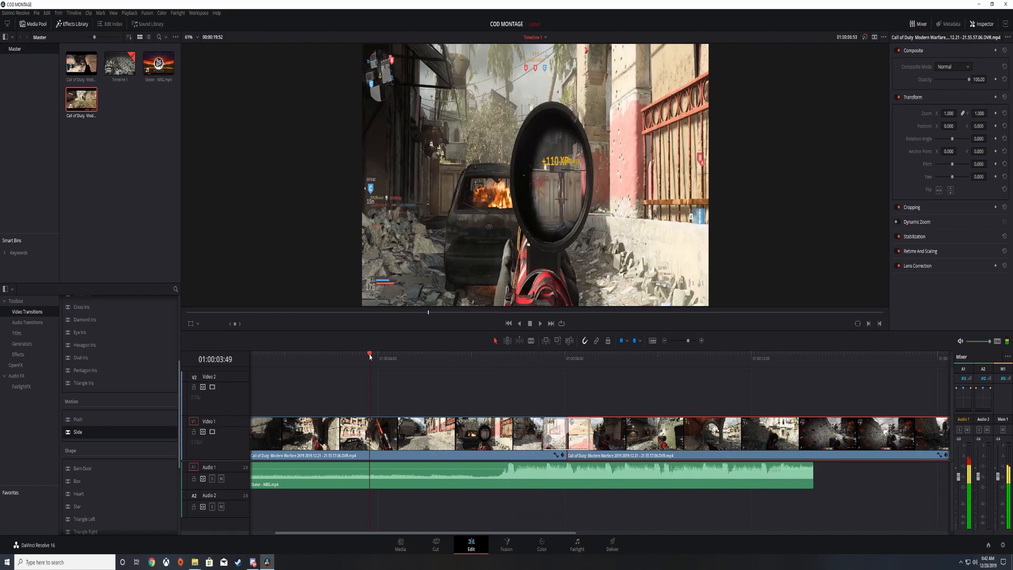
click(539, 323)
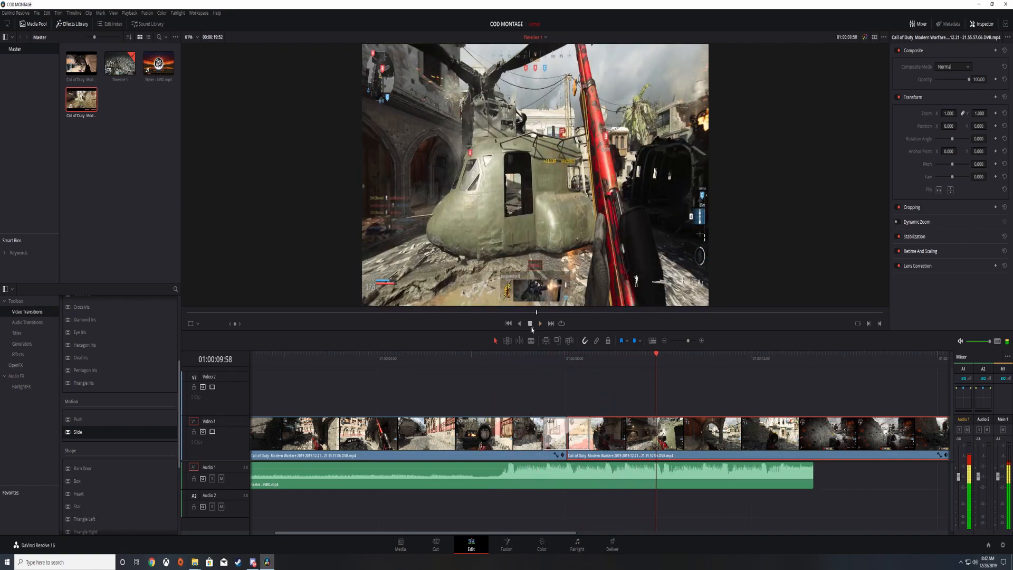
Shorten the Slide transition between the gameplay clips to 0.5 seconds.
drag(656, 356, 530, 361)
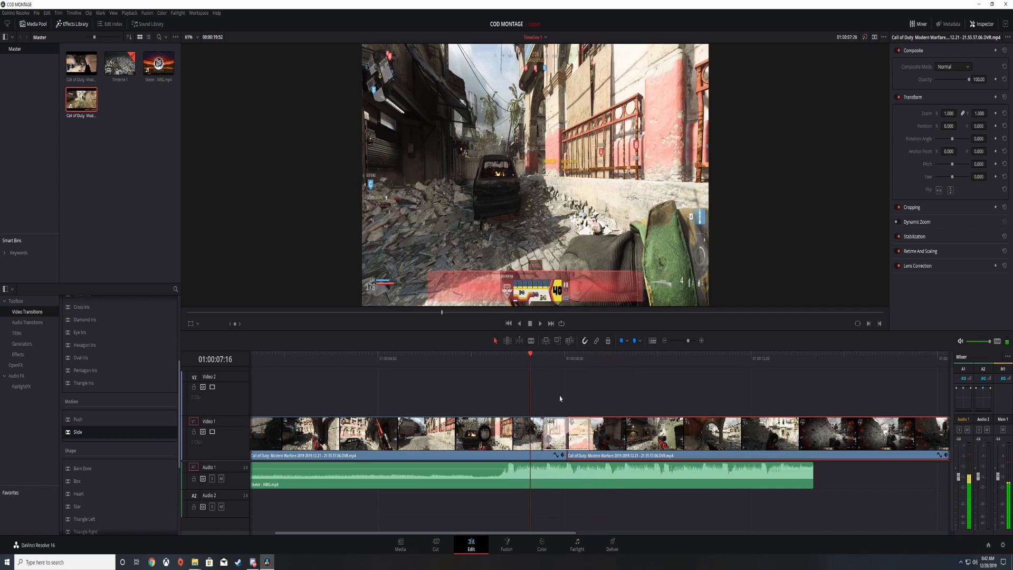
click(561, 434)
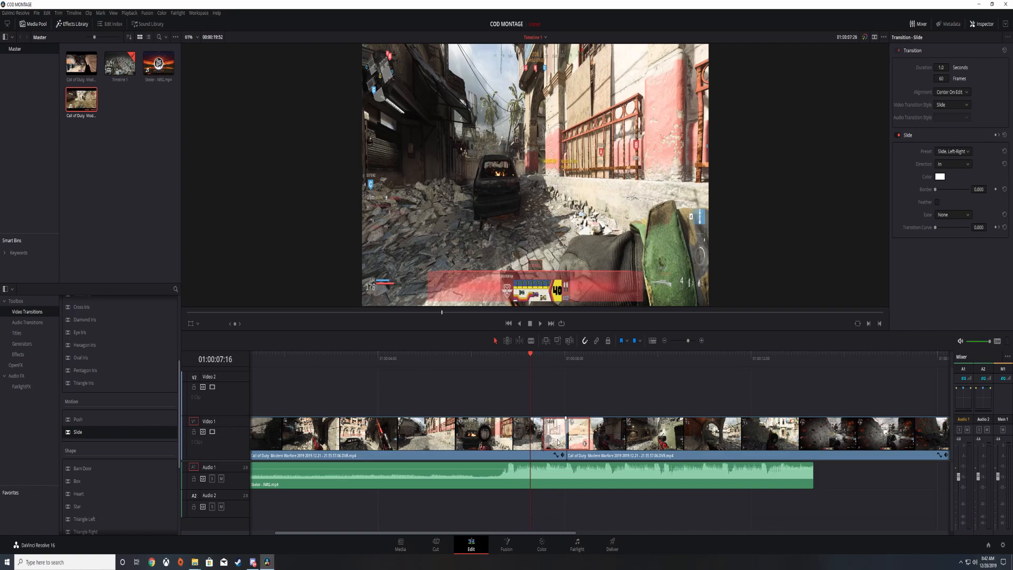
drag(544, 436, 558, 435)
Replay the section from the beat drop through the Slide transition, checking the timing of the cut and kills against the song.
drag(538, 366, 503, 360)
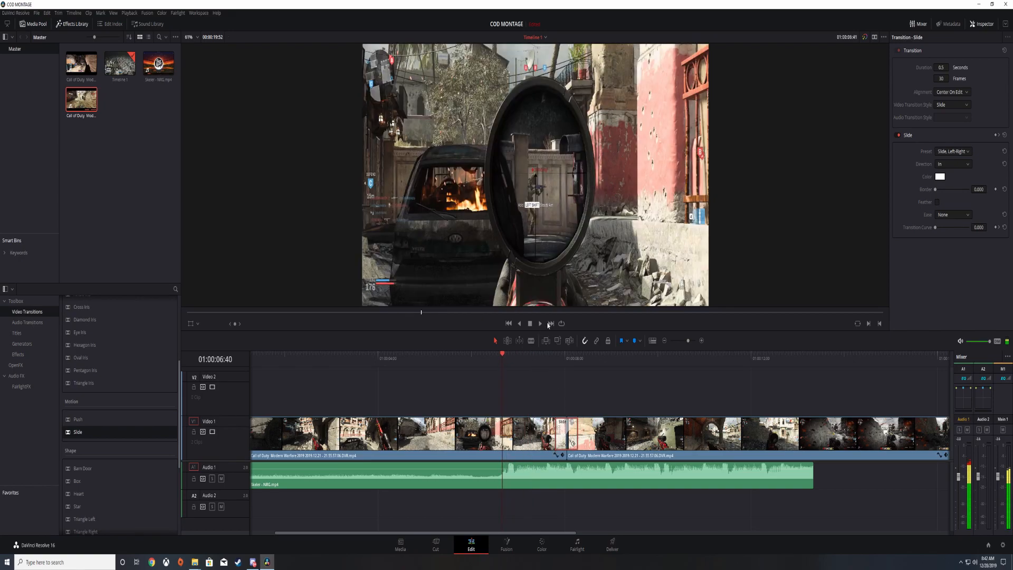
click(542, 323)
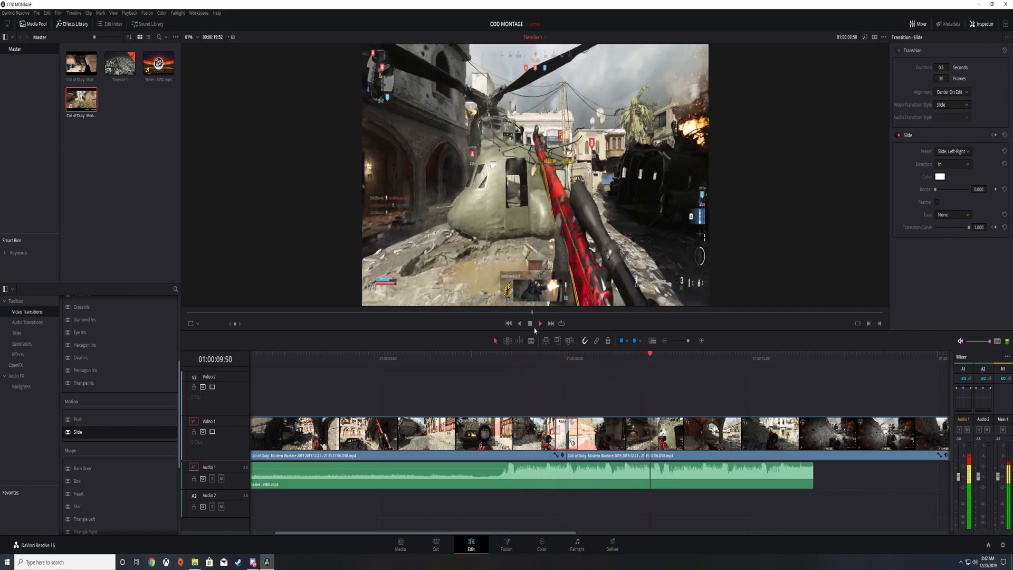
click(531, 324)
drag(662, 359, 530, 363)
click(540, 324)
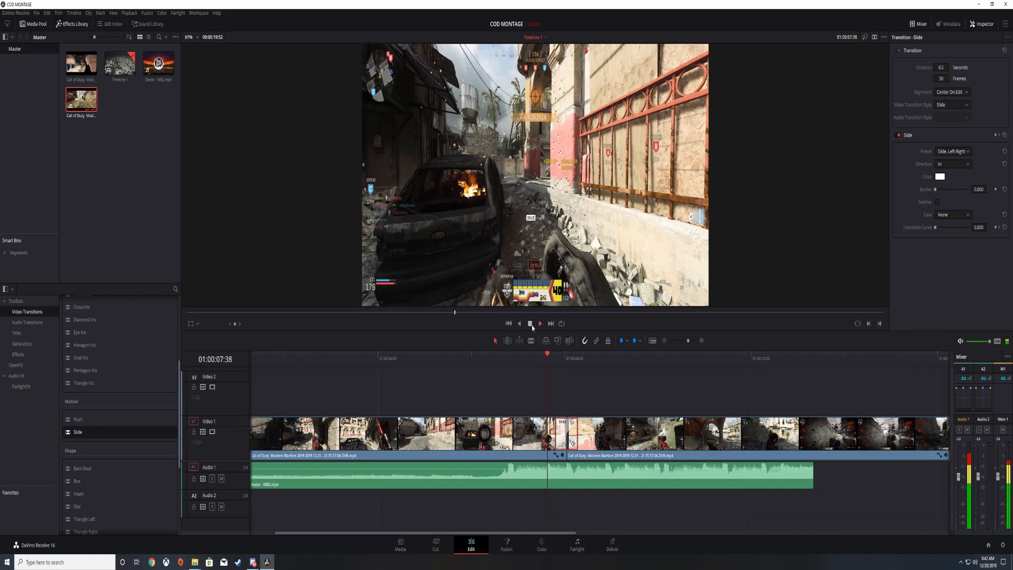
drag(585, 354, 503, 369)
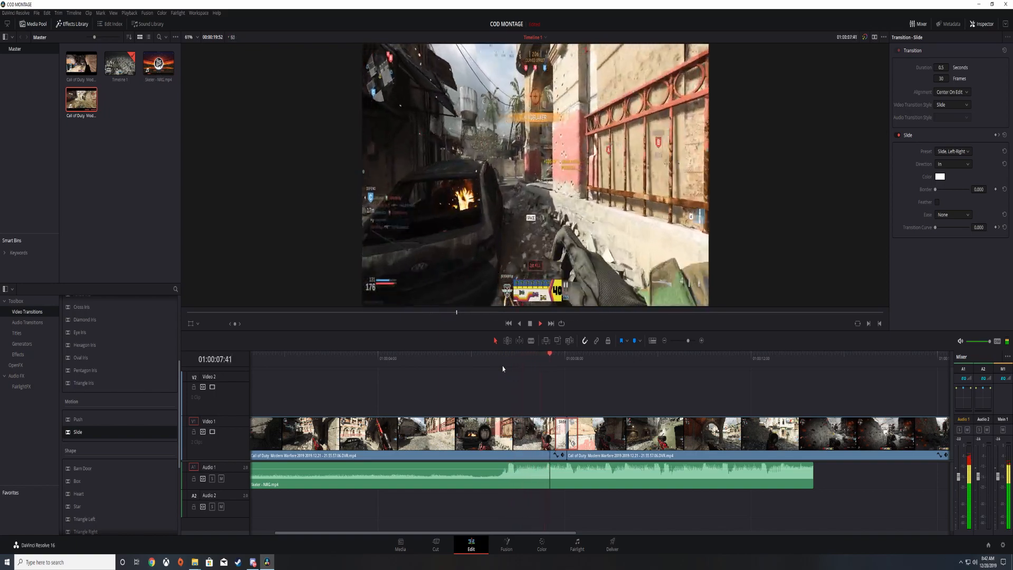
click(530, 324)
drag(643, 357, 507, 377)
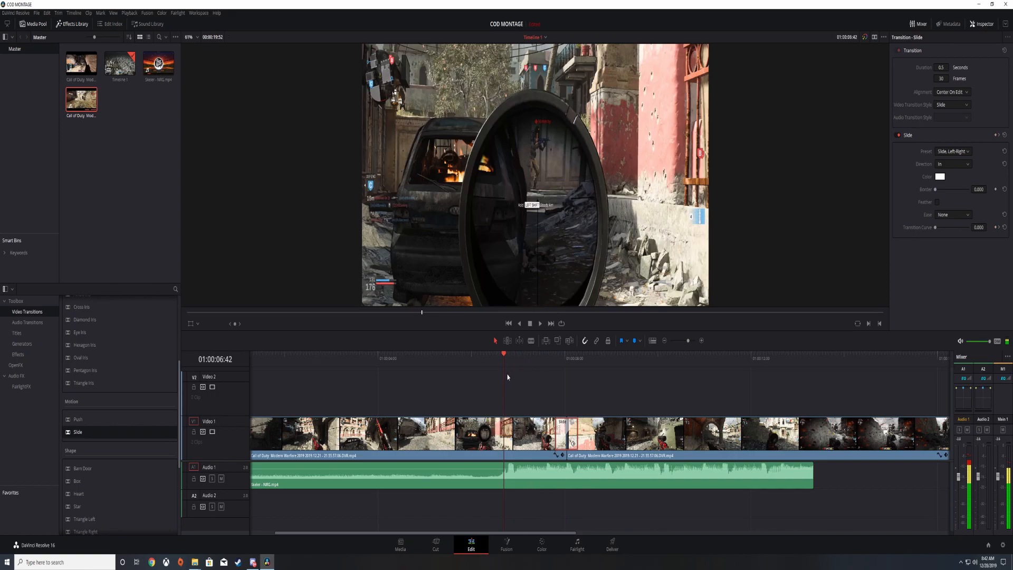
click(540, 325)
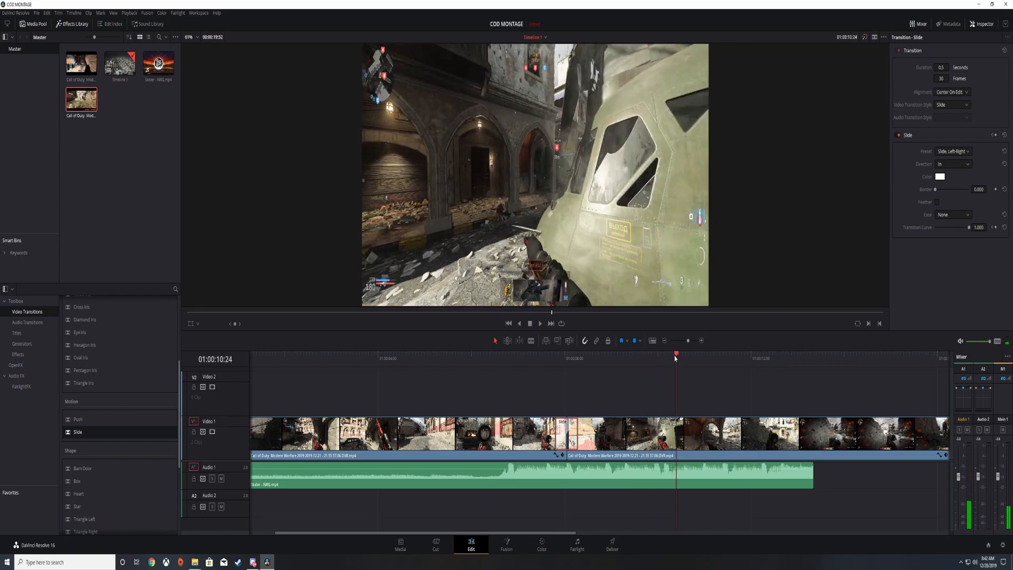
drag(676, 354, 497, 363)
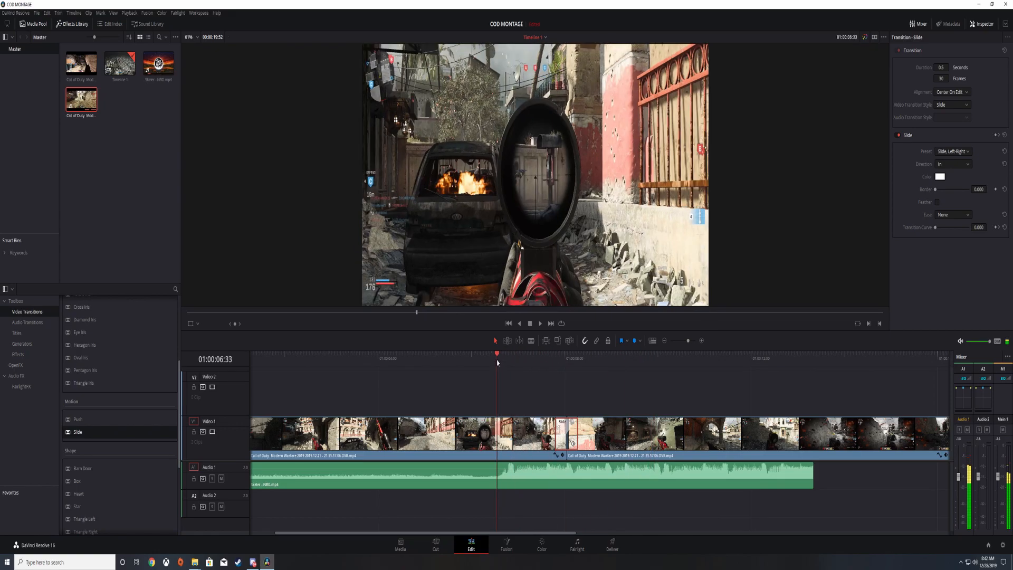
click(540, 323)
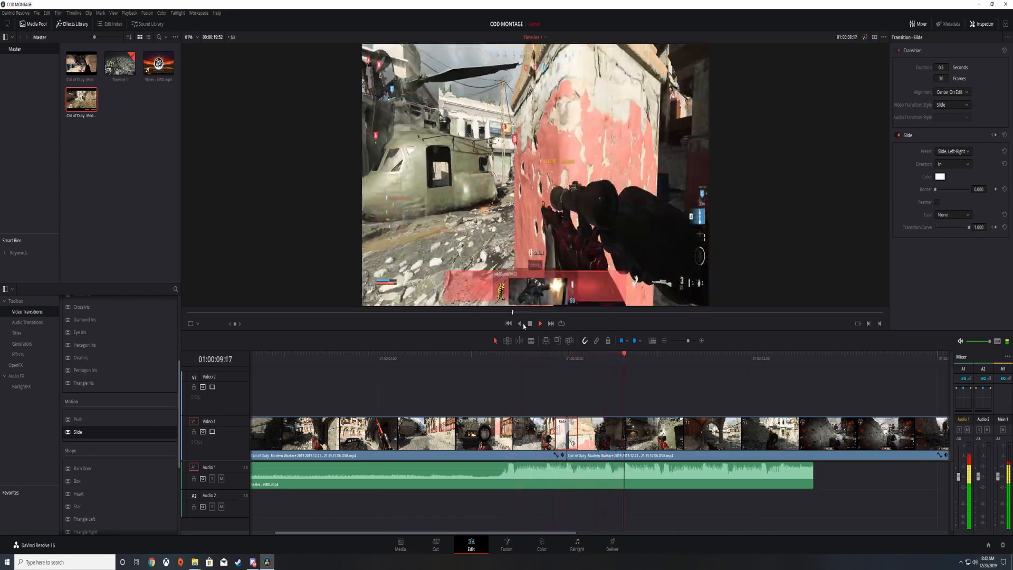
click(530, 326)
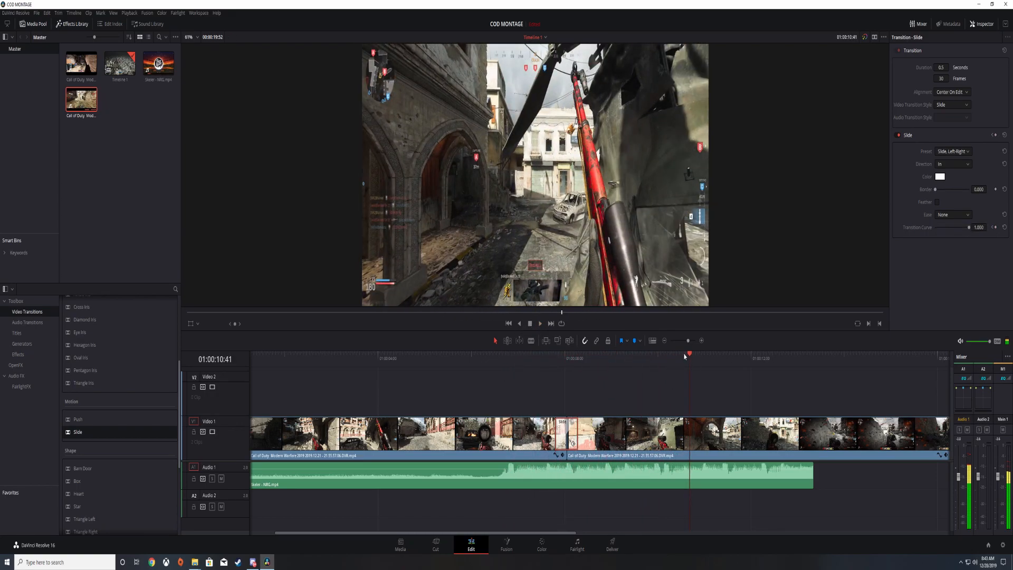
Locate the beat after the transition and add a Zoom keyframe to the second gameplay clip at 01:00:09:55.
drag(689, 358, 666, 362)
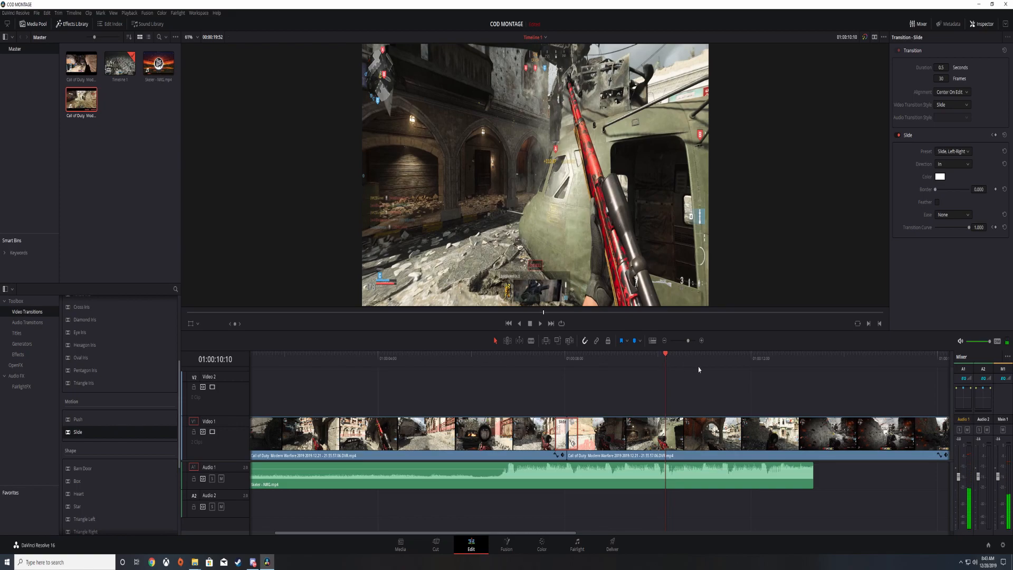
drag(687, 342, 688, 345)
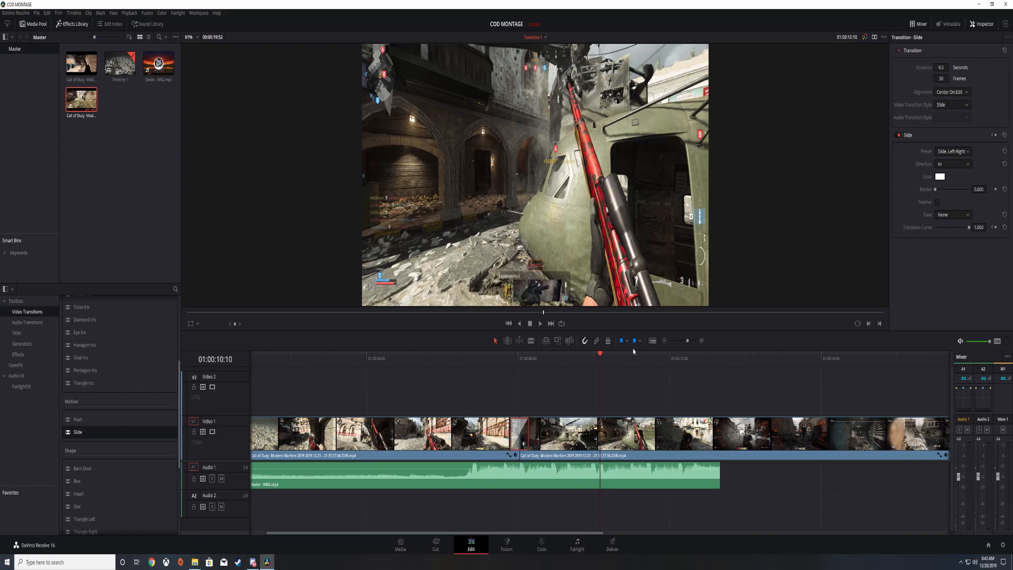
drag(687, 341, 684, 341)
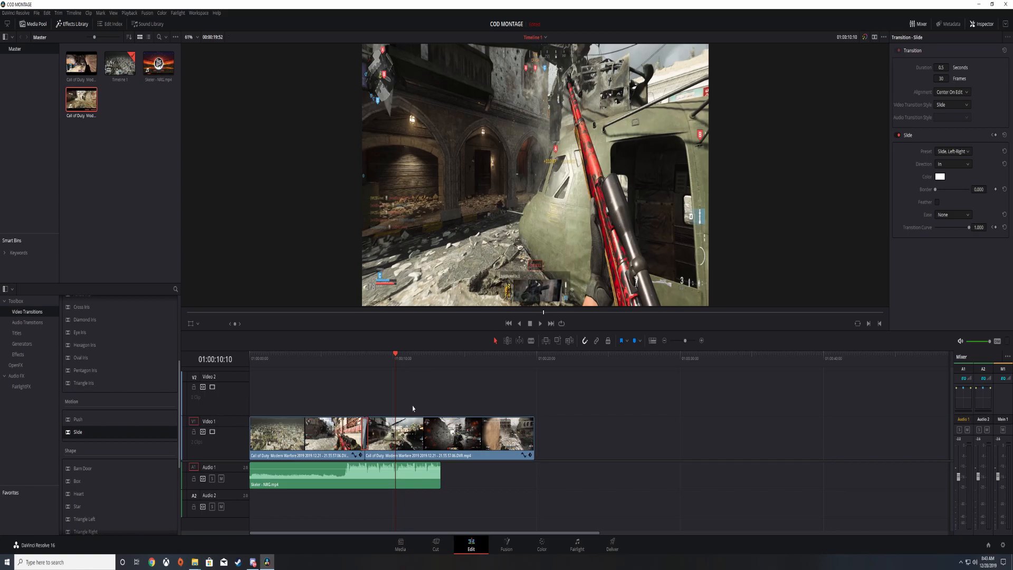
click(689, 341)
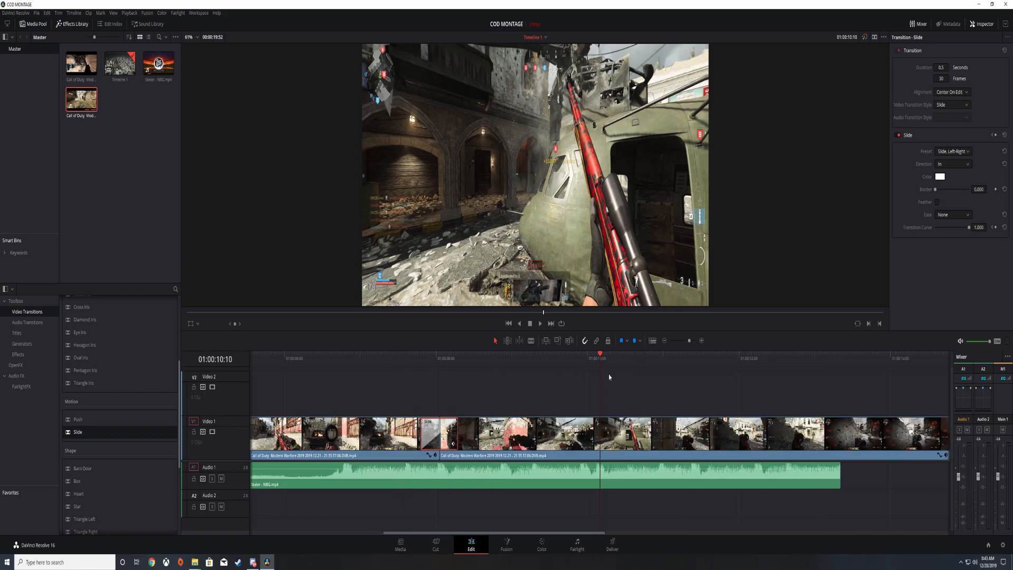
click(539, 323)
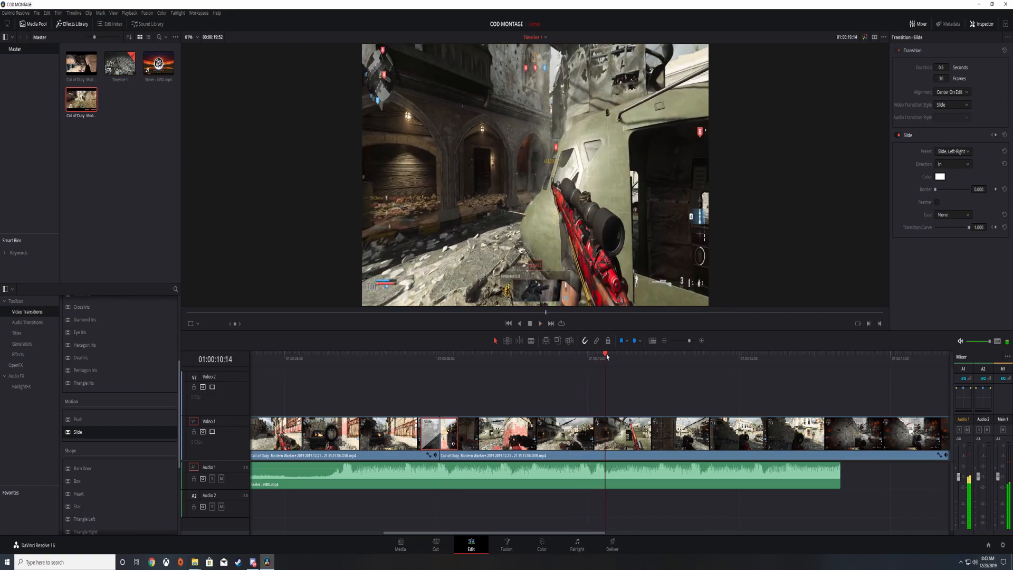
click(581, 360)
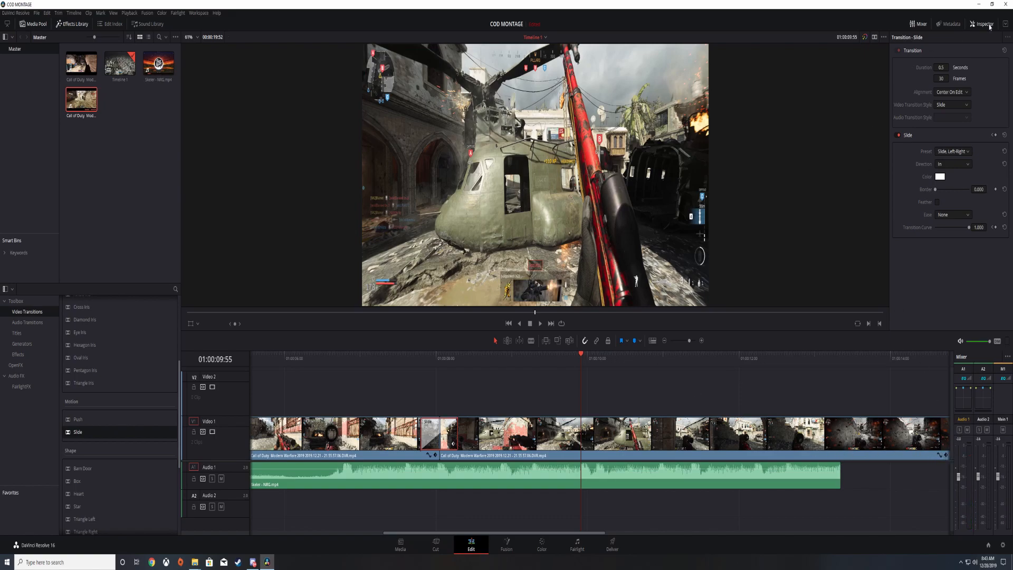
click(602, 441)
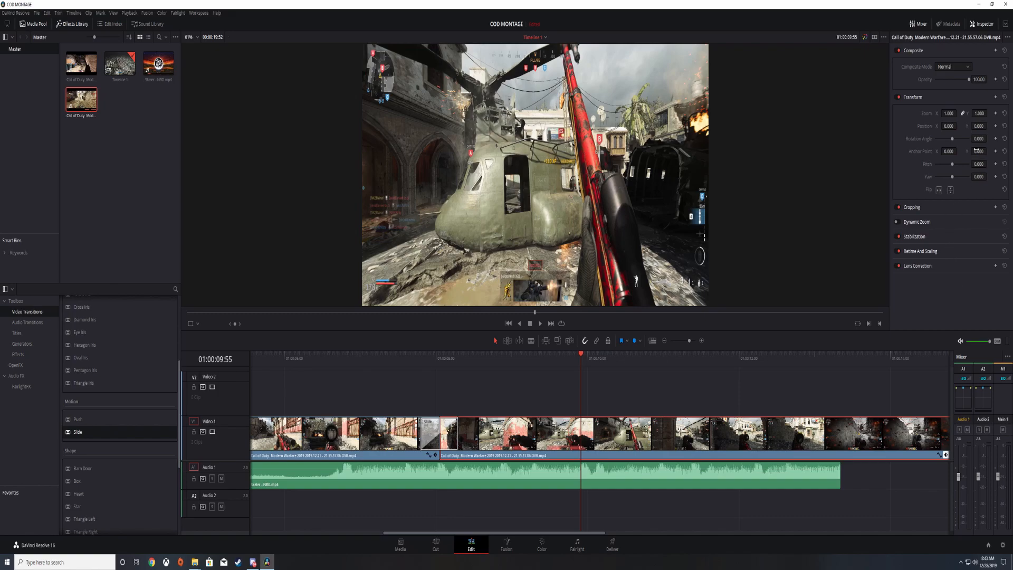
click(948, 112)
click(992, 118)
Set the second gameplay clip's Zoom to 1.5 four frames further on, at 01:00:09:59.
key(Right)
key(Right)
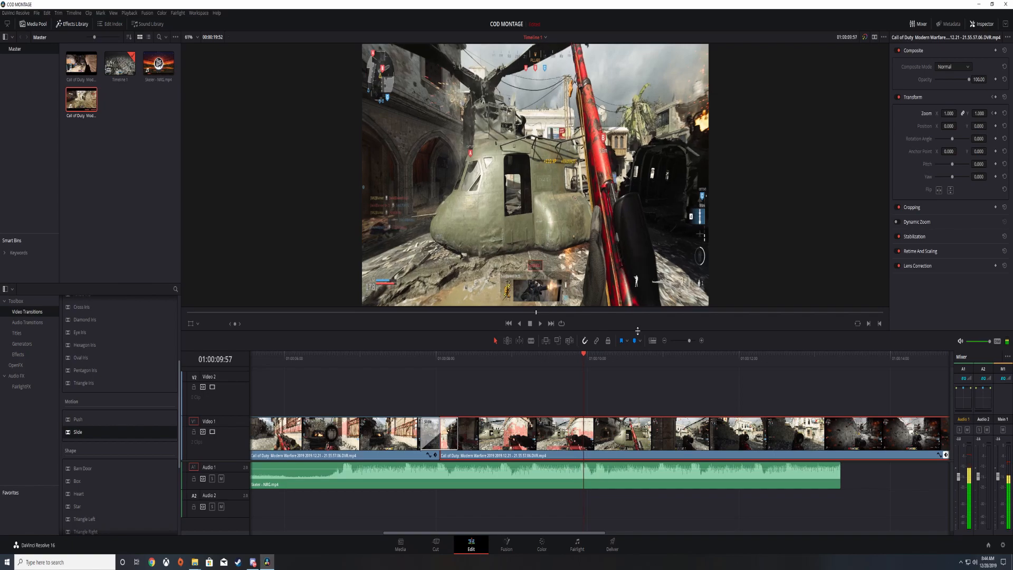
key(Right)
key(Right)
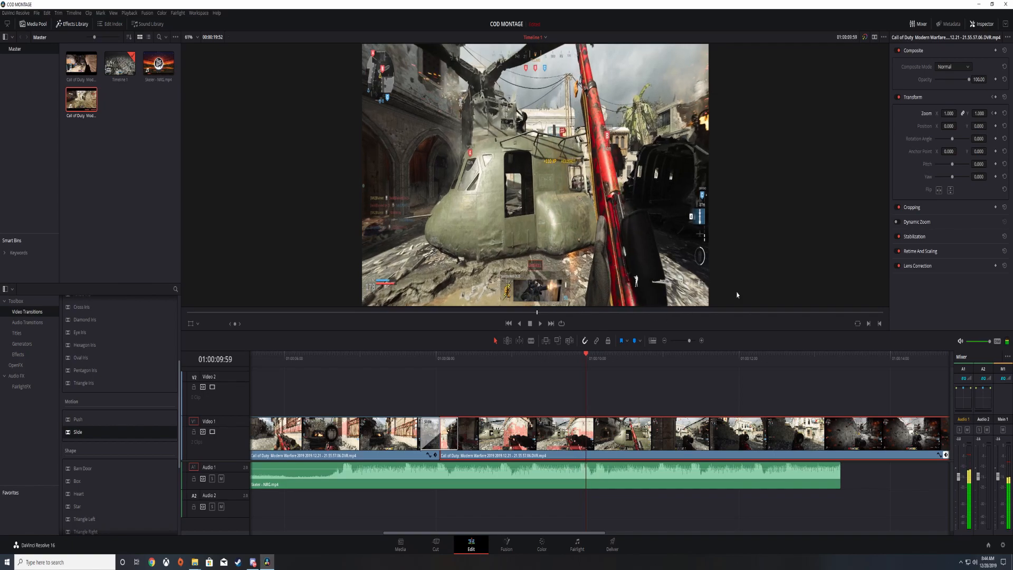
click(952, 114)
key(BackSpace)
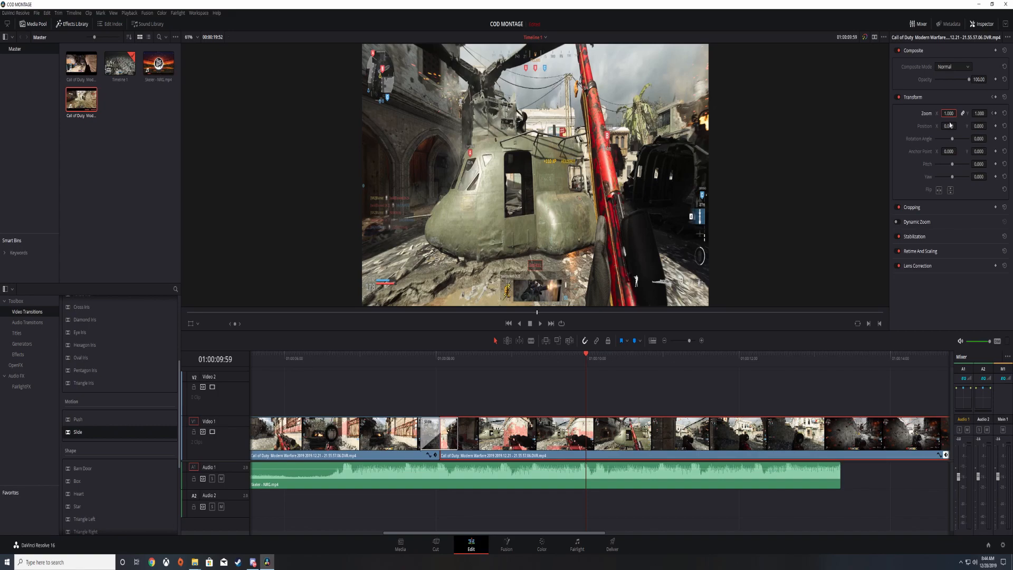
click(949, 113)
key(BackSpace)
text(1.5)
key(Return)
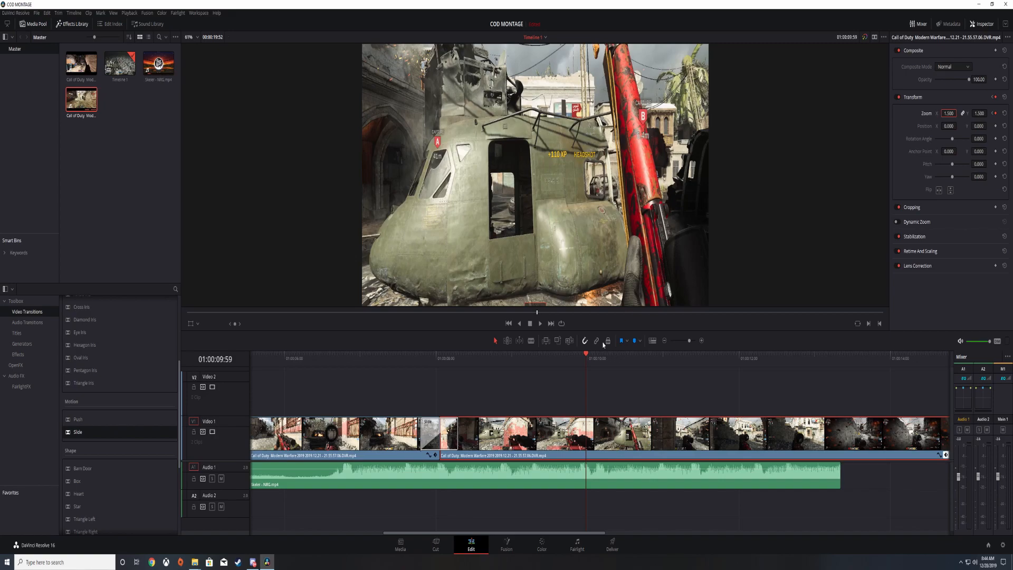
Bring the second gameplay clip's Zoom back to 1 at 01:00:10:02 to finish the zoom pulse.
key(space)
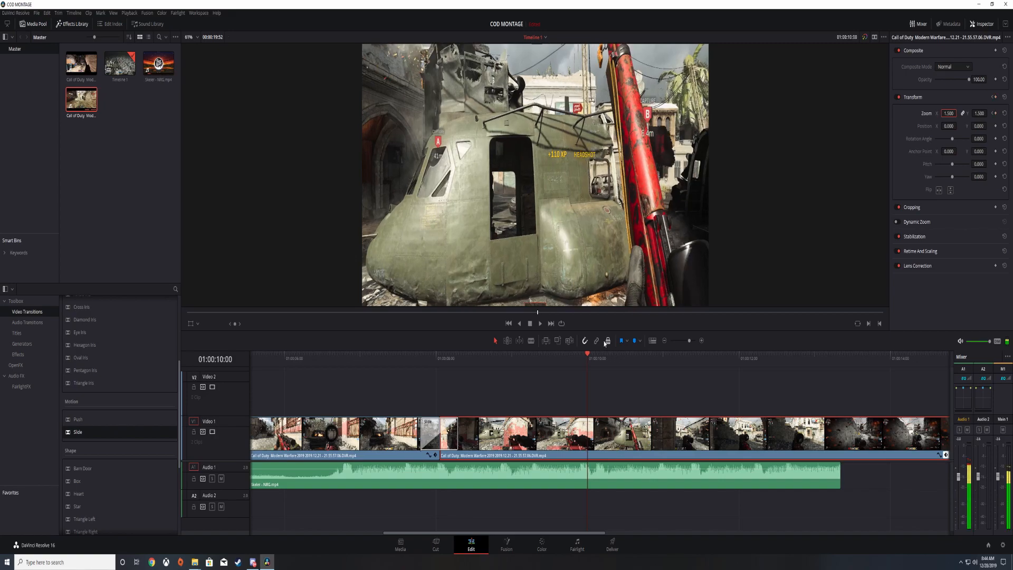
click(948, 113)
key(BackSpace)
text(1)
key(Return)
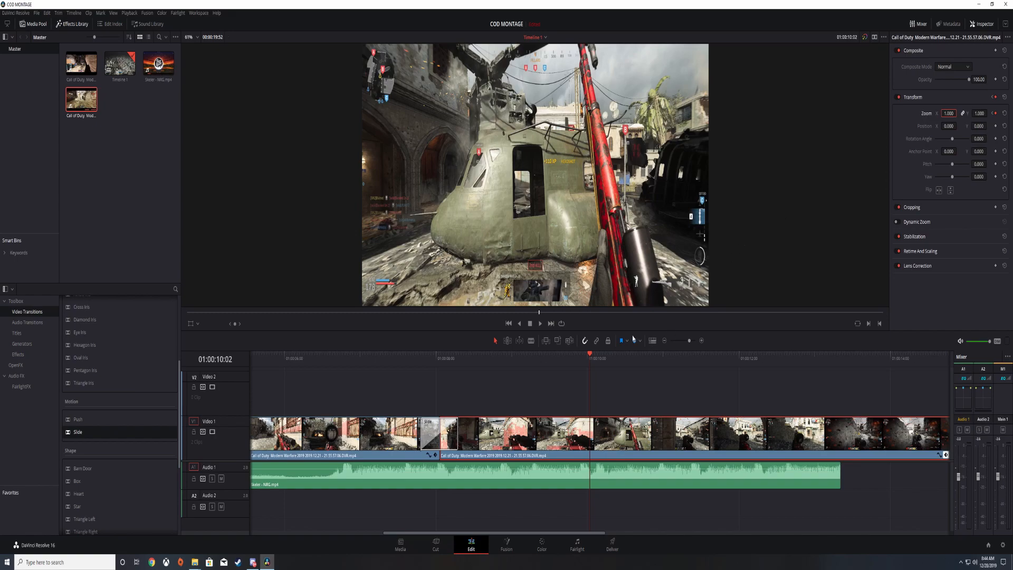
Play back the second gameplay clip from before the zoom pulse to check its timing with the beat.
drag(590, 356, 497, 355)
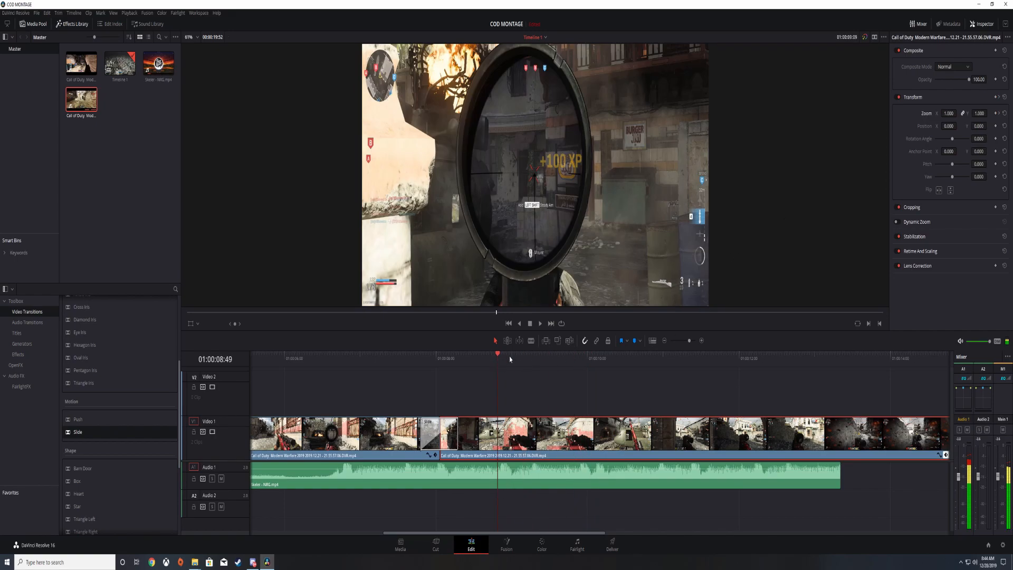
click(540, 324)
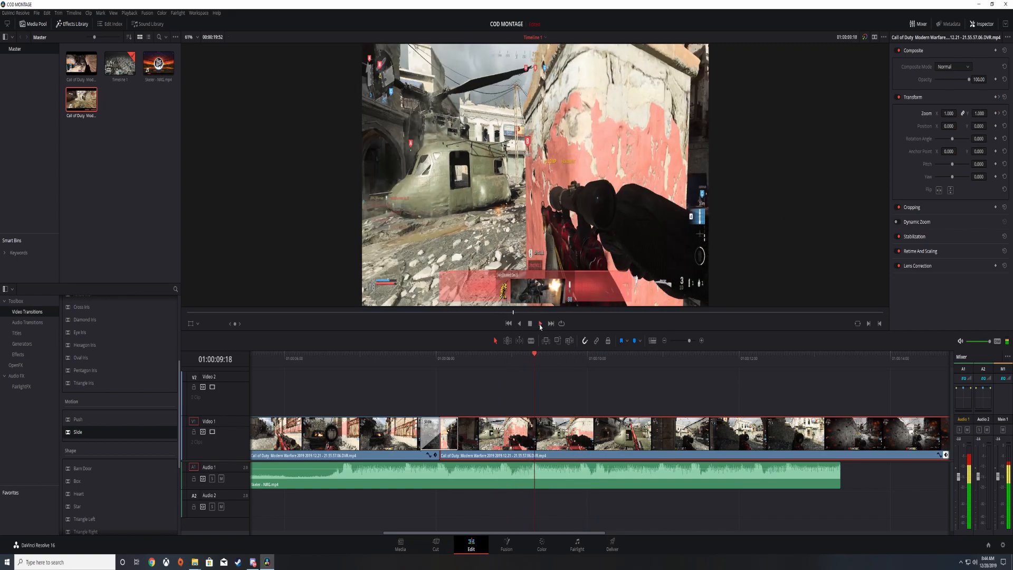
click(567, 355)
click(491, 364)
click(539, 323)
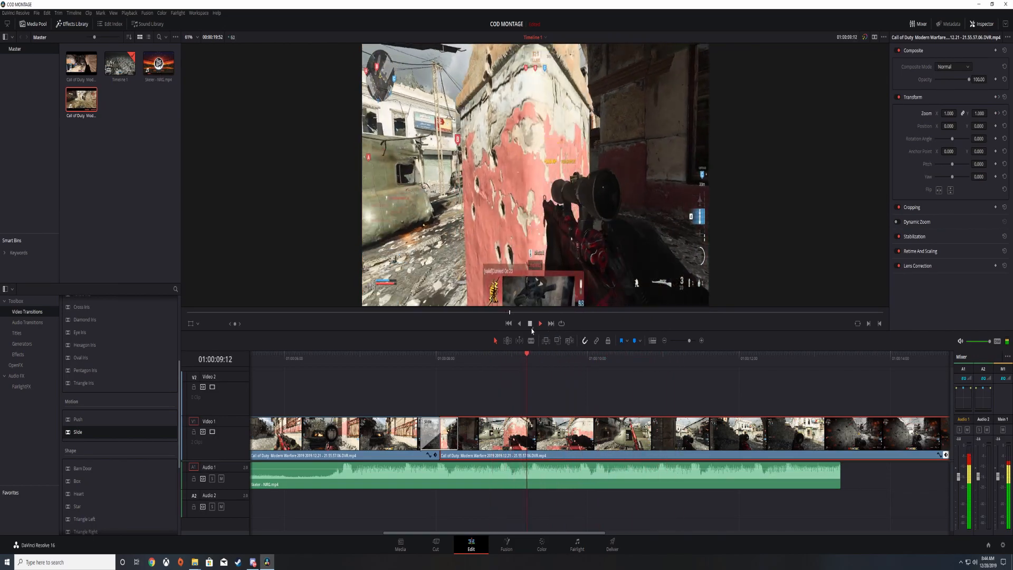
Replay the second gameplay clip through and beyond its zoom pulse to find the next beat for a cut.
click(530, 324)
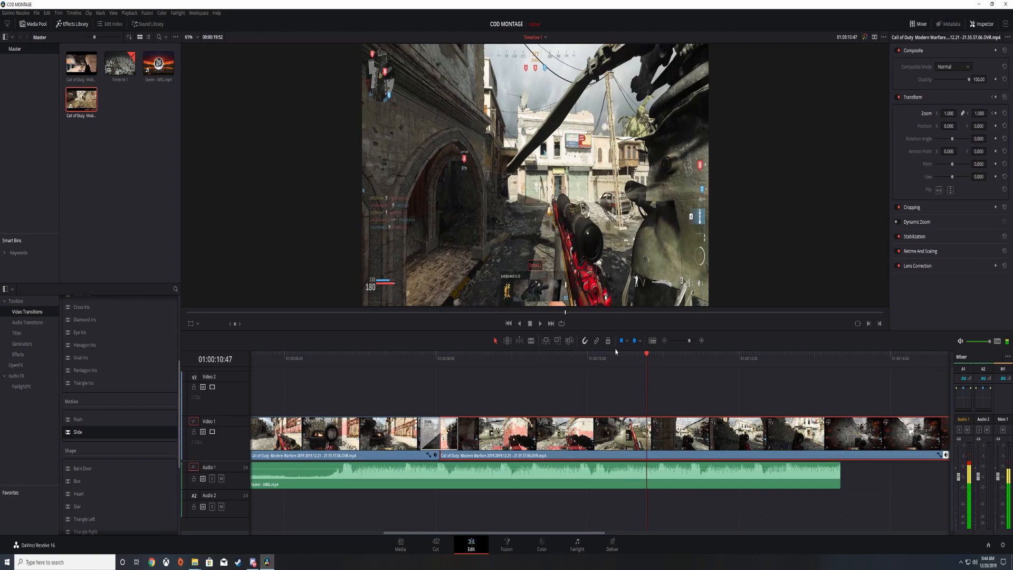
drag(644, 357, 529, 362)
click(540, 325)
drag(657, 357, 510, 367)
click(540, 324)
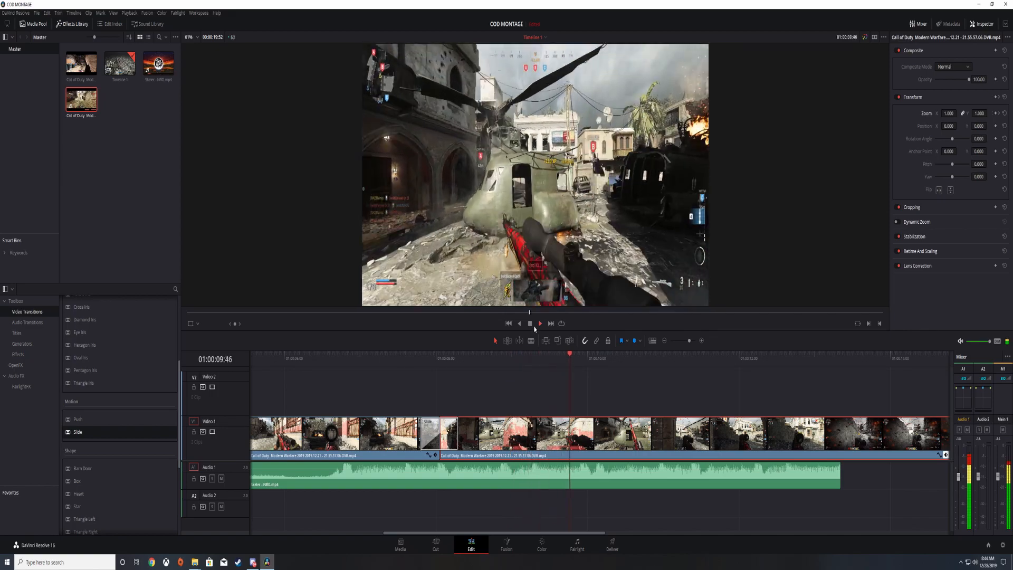
drag(695, 355, 592, 361)
click(529, 324)
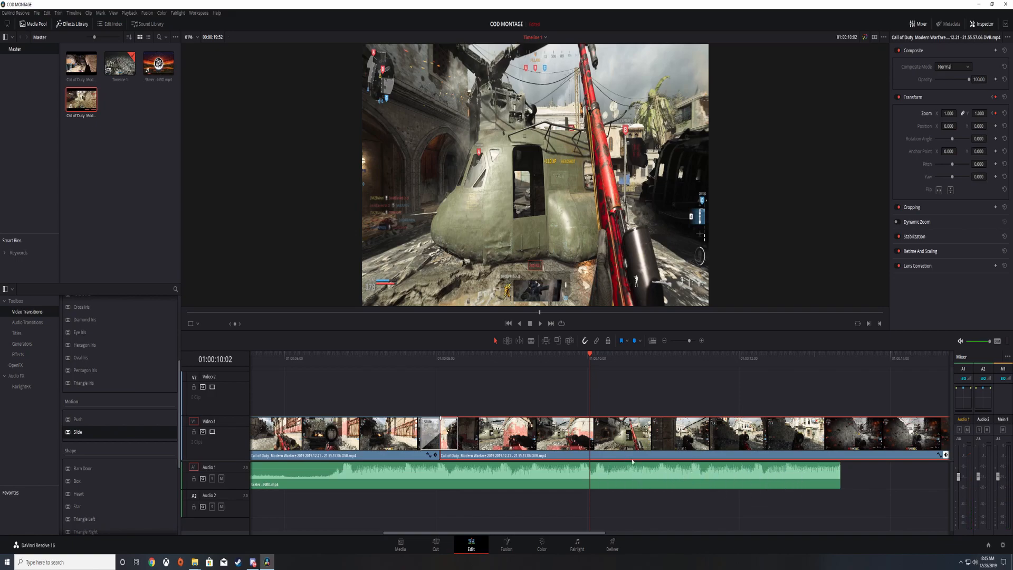
Split the second gameplay clip just after its zoom pulse, at 01:00:10:08.
click(596, 358)
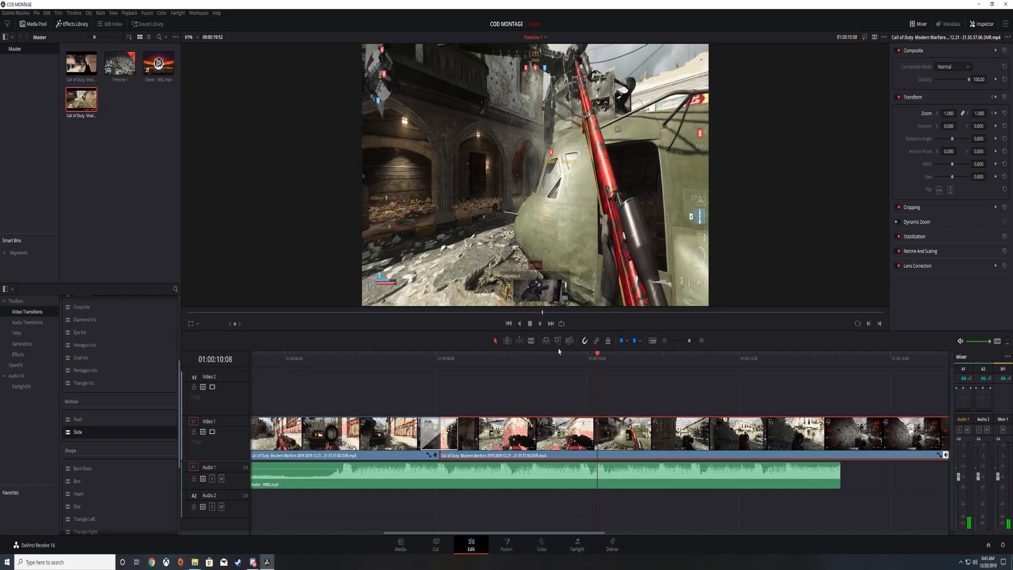
click(598, 448)
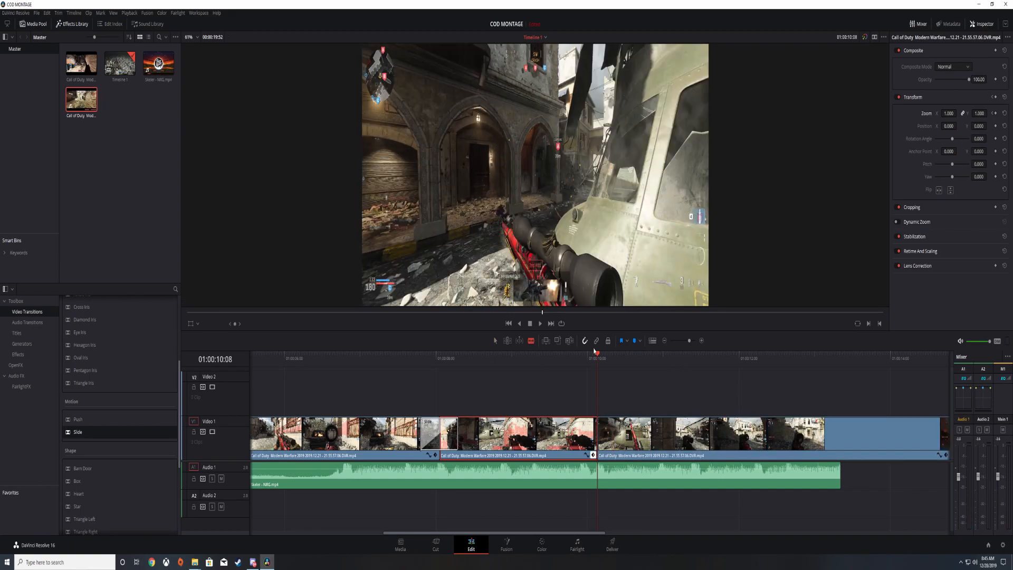
click(496, 341)
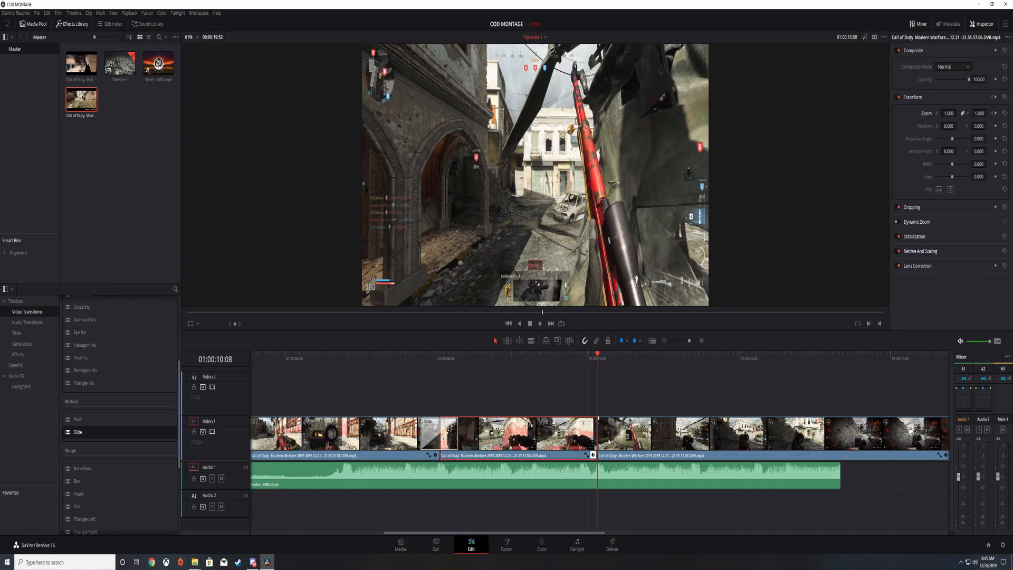
Trim the opening of the split-off third gameplay clip and place it directly against the second clip's end.
drag(623, 439, 670, 436)
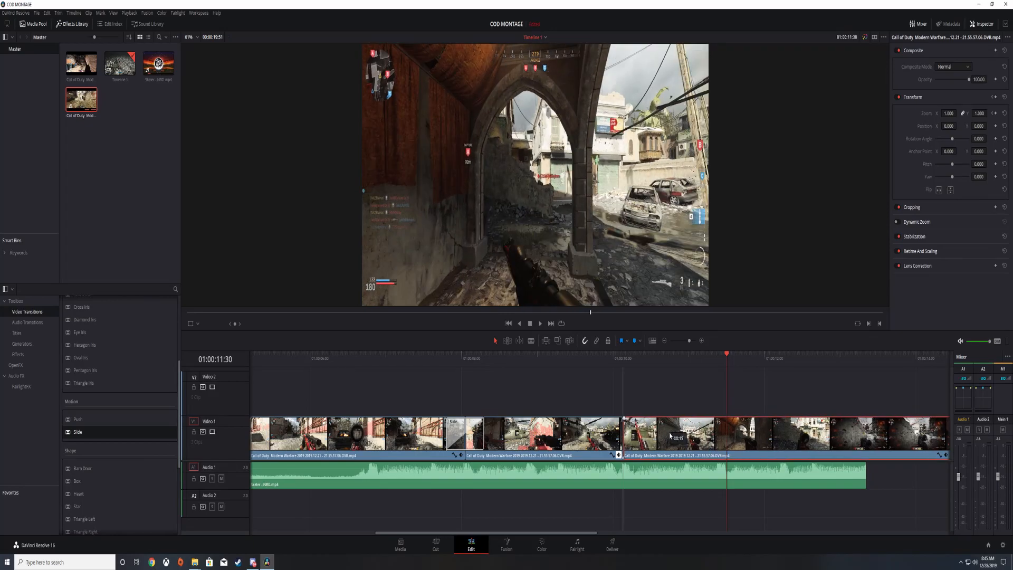
drag(727, 357, 718, 356)
mouse_move(653, 436)
mouse_down()
mouse_move(666, 439)
mouse_move(633, 438)
mouse_move(671, 442)
mouse_move(644, 435)
mouse_up()
drag(670, 435, 718, 436)
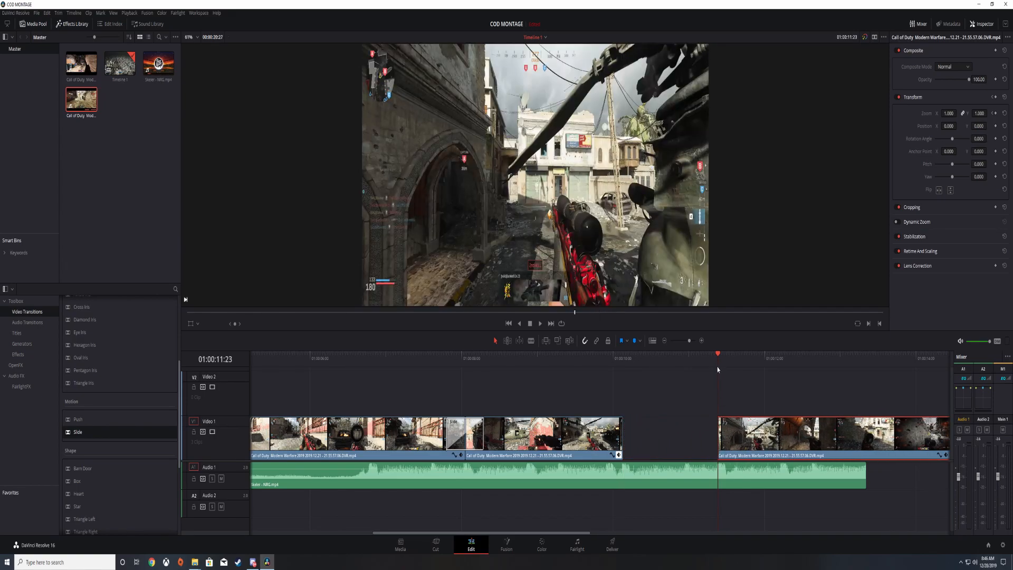
drag(716, 357, 695, 358)
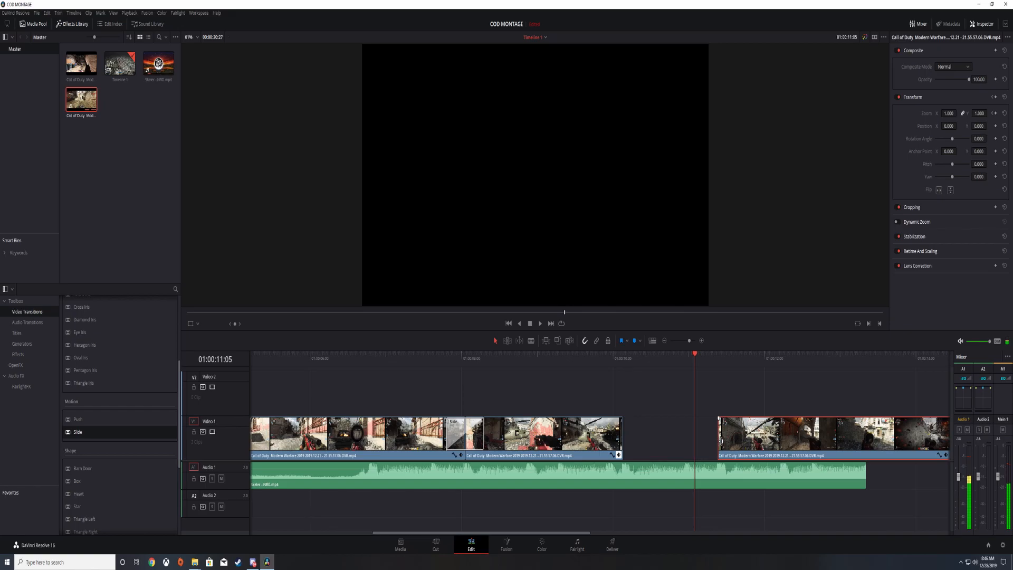
drag(718, 441, 623, 430)
Play across the cut between the second and third gameplay clips to check it against the song.
drag(694, 356, 598, 354)
click(540, 324)
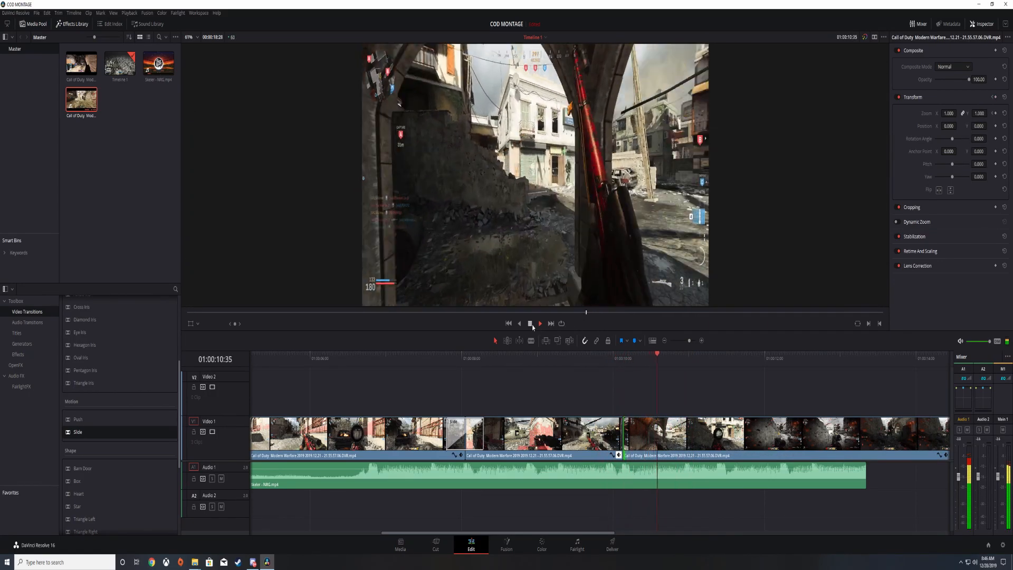
click(530, 324)
drag(743, 356, 606, 374)
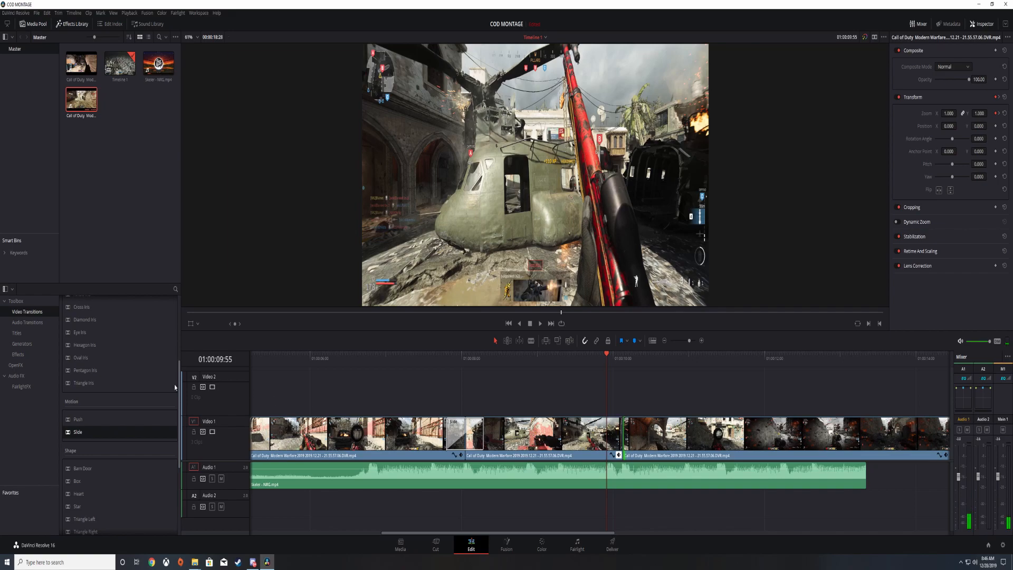
Add a Slide transition between the second and third gameplay clips and shorten it to 8 frames.
drag(78, 431, 624, 429)
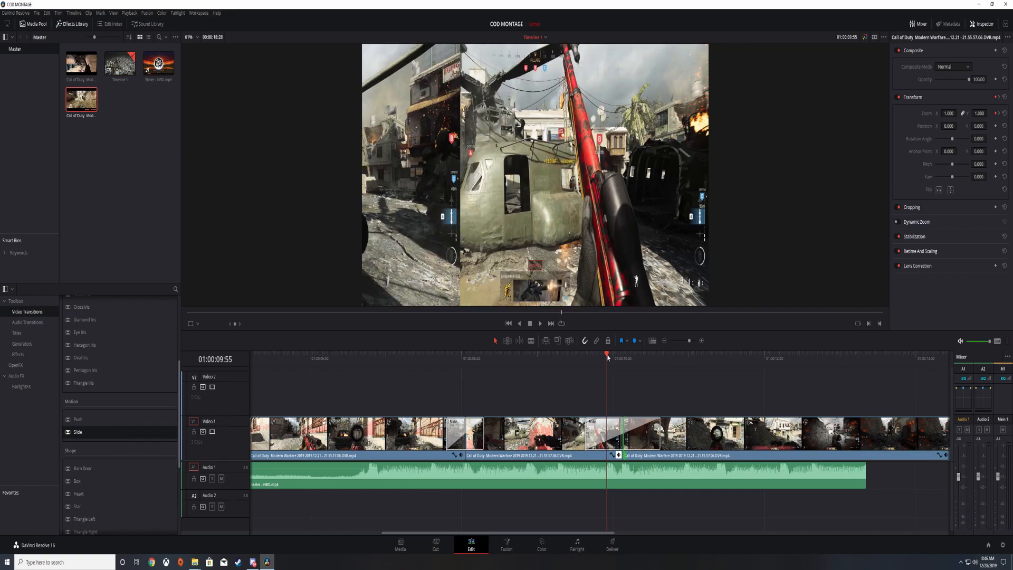
drag(588, 437, 621, 450)
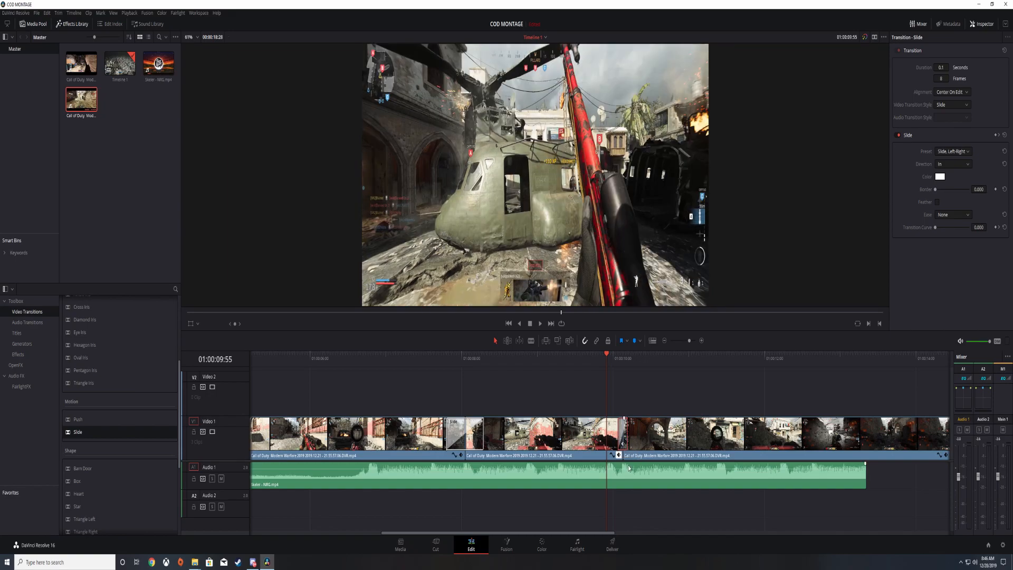
Play back the zoom pulse and the new Slide transition into the third gameplay clip to check their timing.
drag(604, 362, 533, 355)
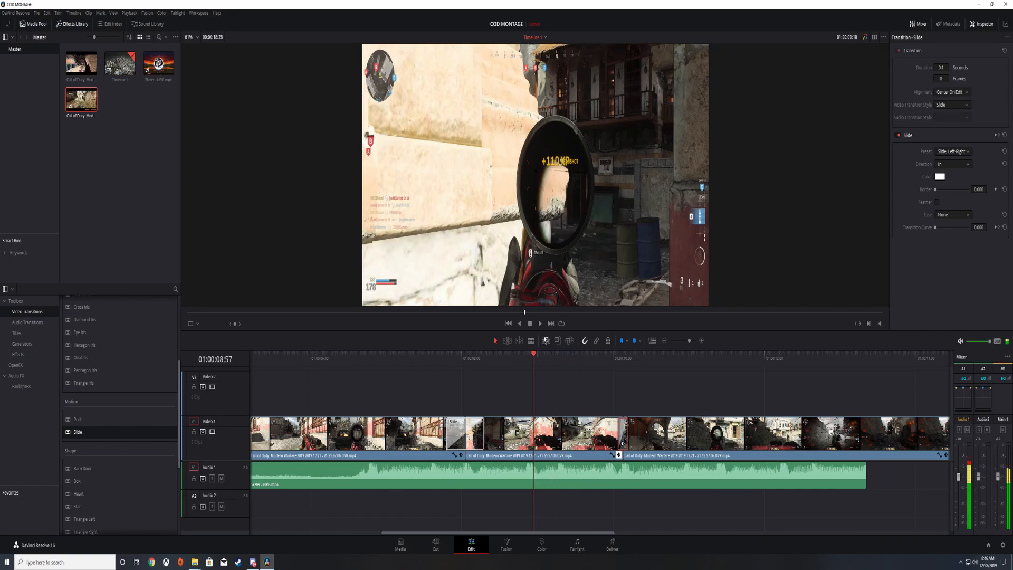
click(540, 324)
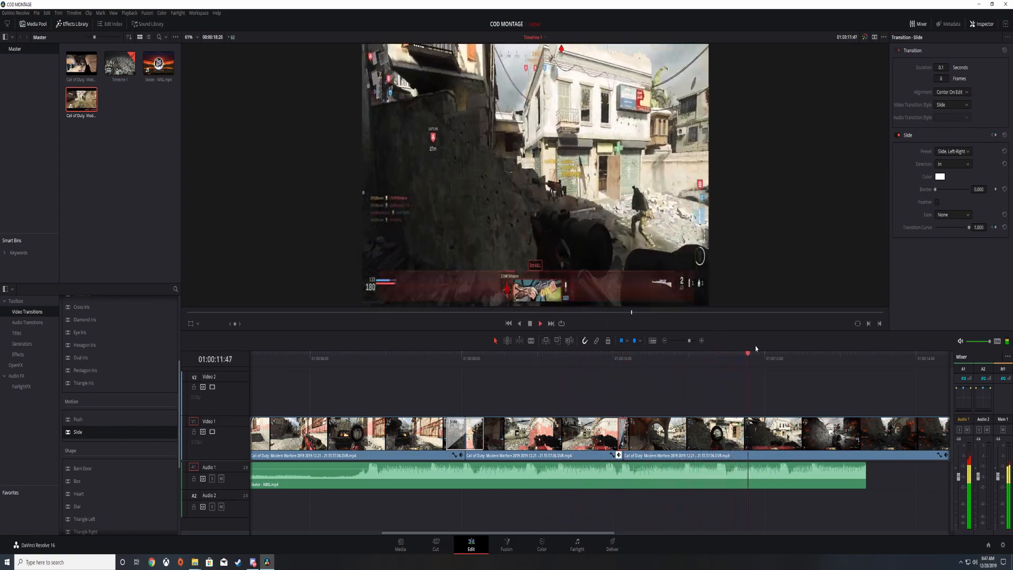
click(606, 355)
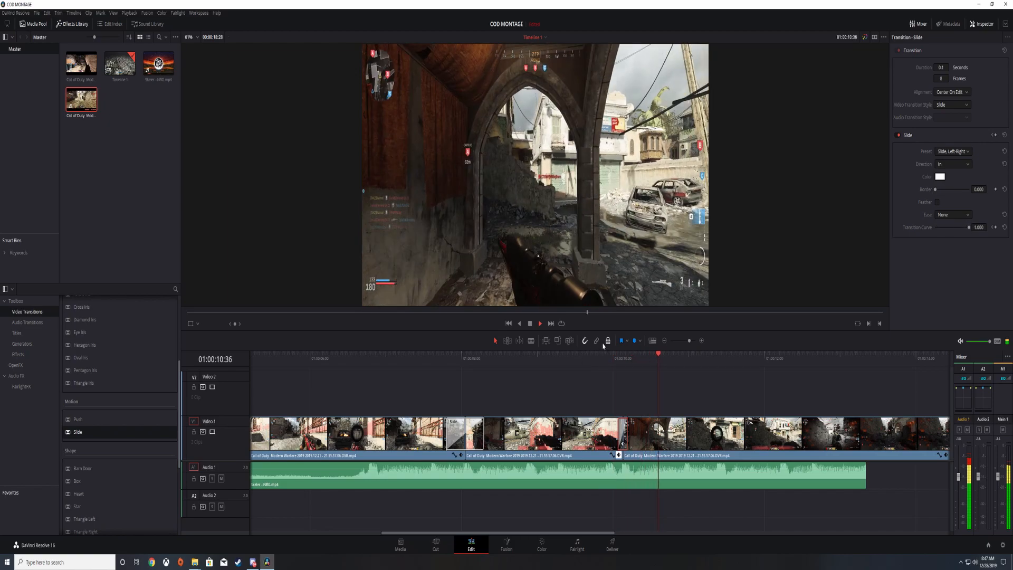
drag(707, 350, 539, 353)
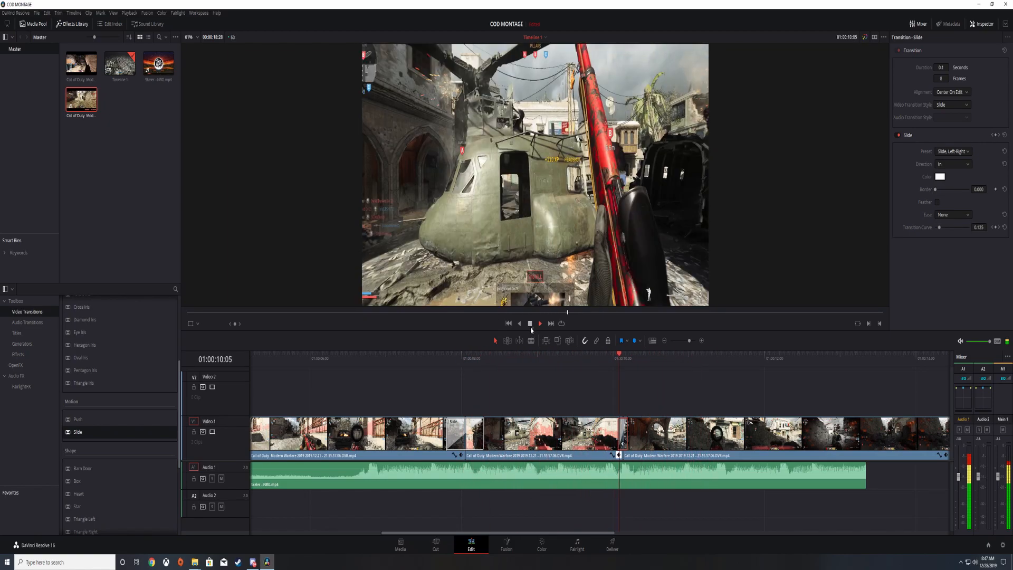
click(369, 380)
key(space)
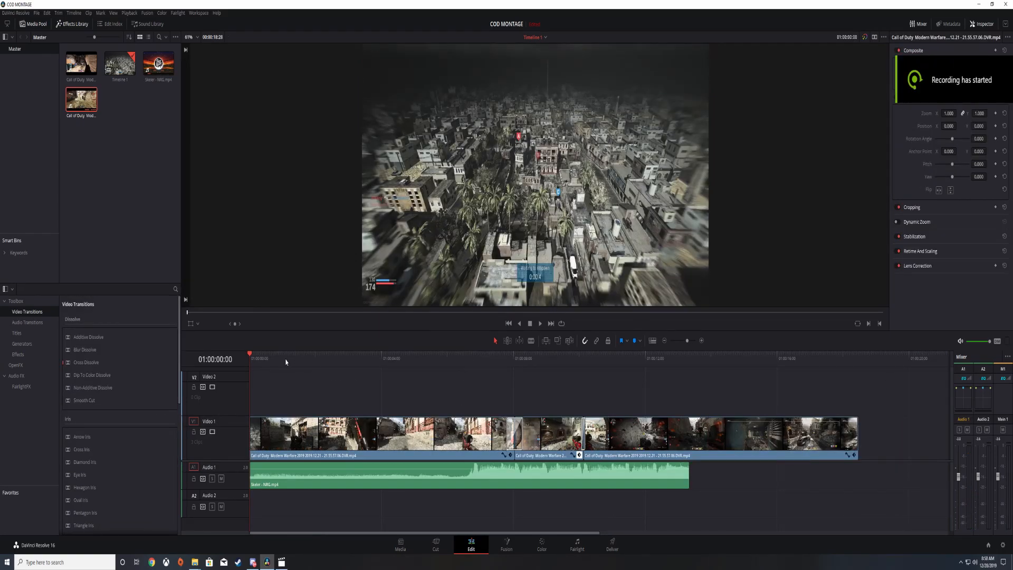
Play the montage from its beginning to the end of the song, and extend the song clip to 01:00:14:50.
click(541, 324)
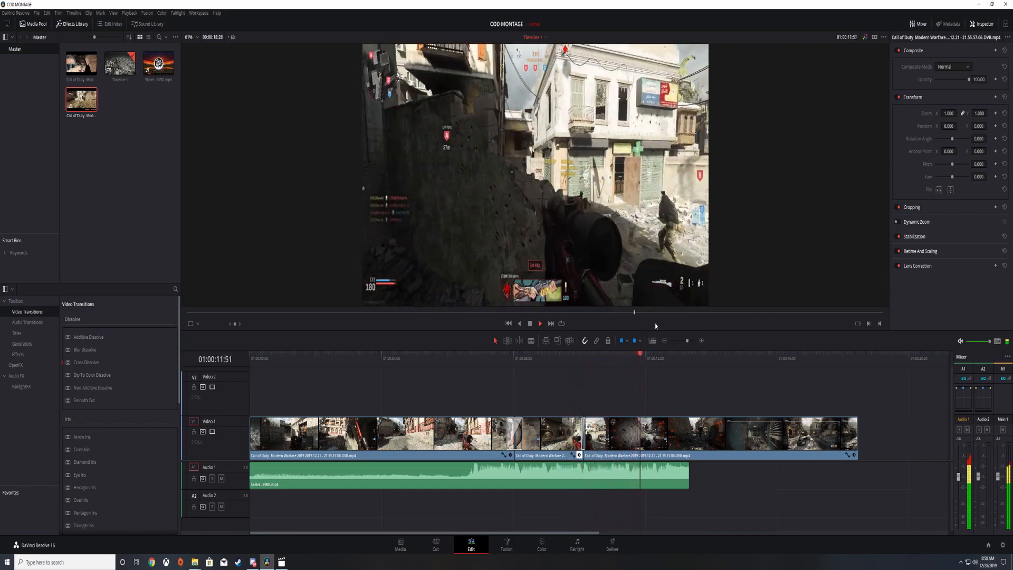
key(space)
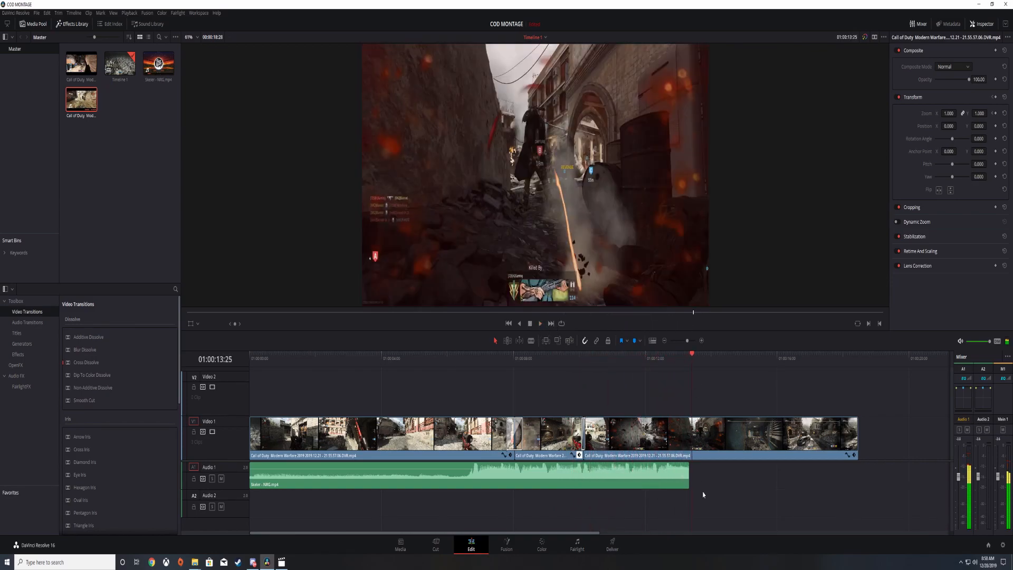
drag(690, 471, 737, 471)
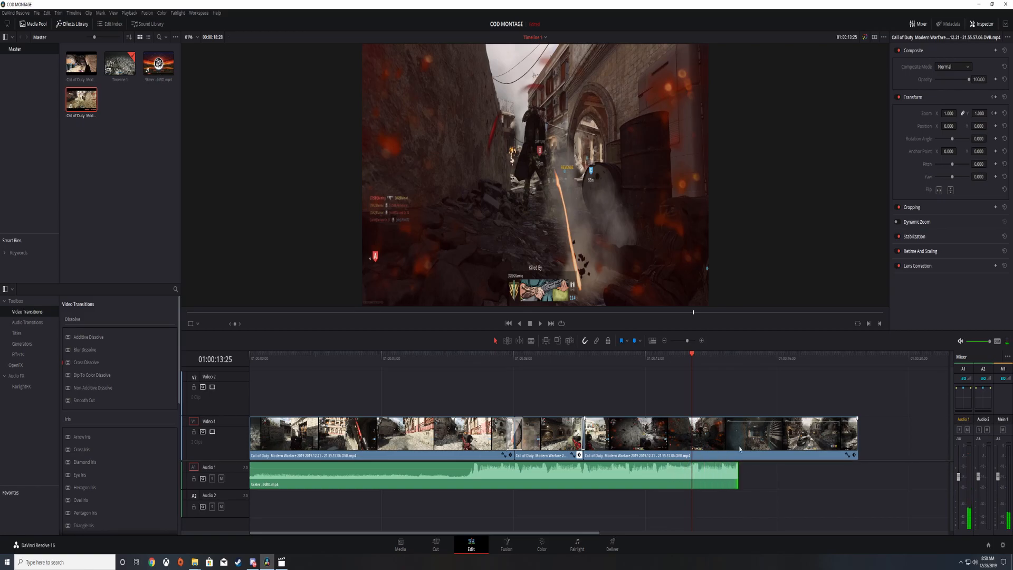
Replay the third gameplay clip with the extended song to find the beat for its final cut.
key(j)
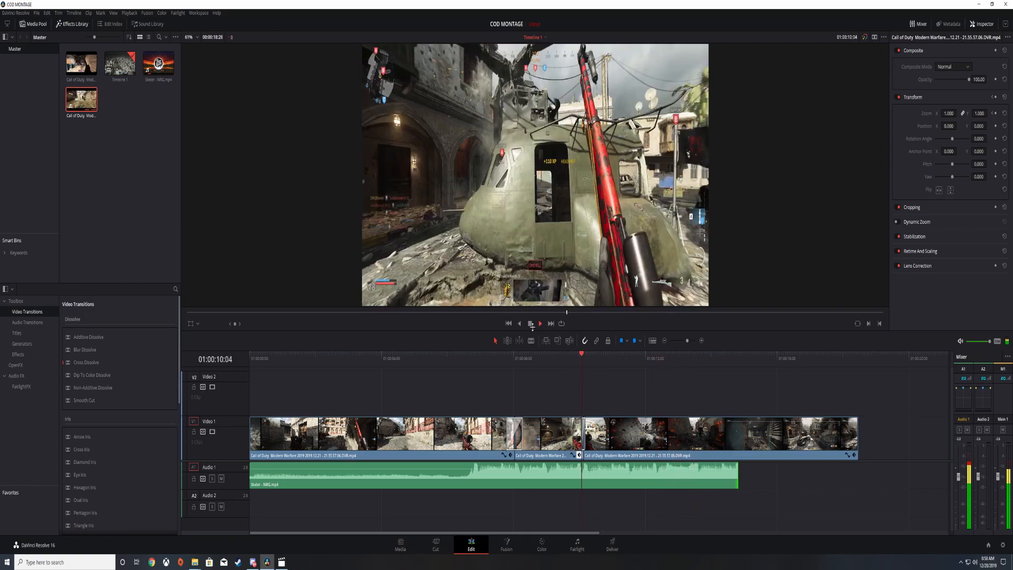
click(530, 323)
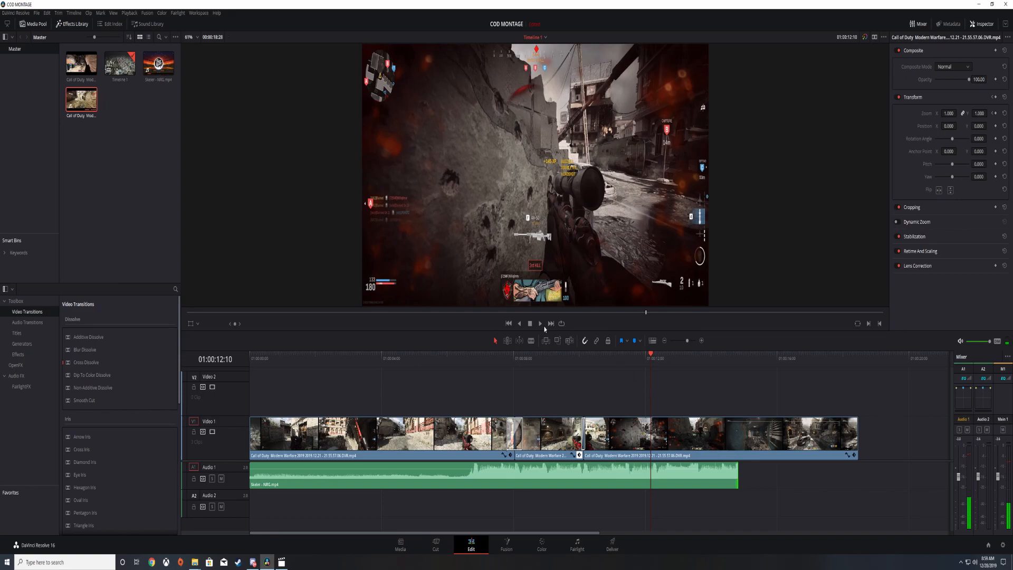
click(540, 324)
drag(671, 357, 629, 358)
click(539, 324)
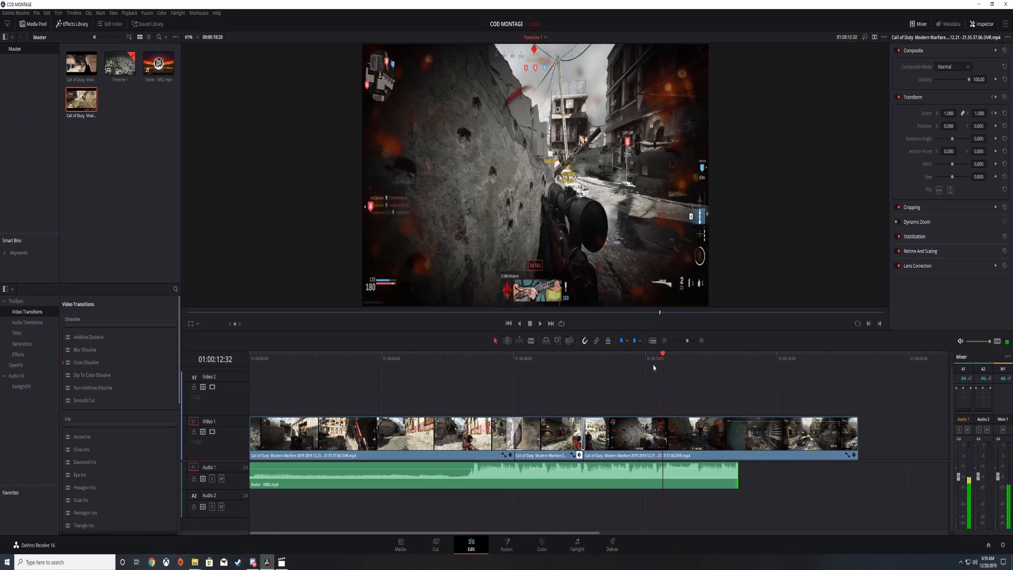
Split the third gameplay clip at 01:00:12:20 and delete the part after the cut.
drag(663, 358, 656, 358)
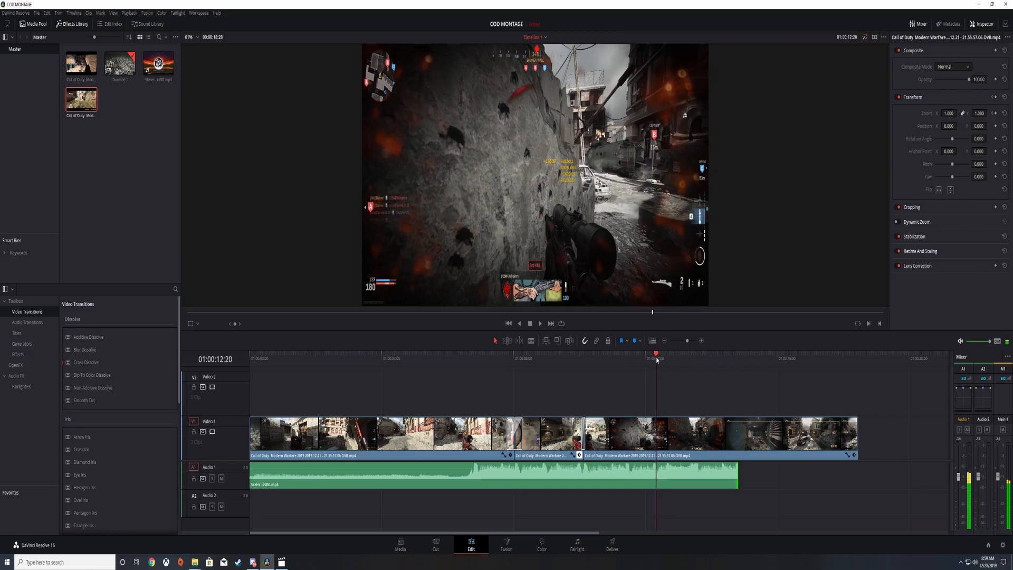
click(531, 340)
click(656, 437)
key(a)
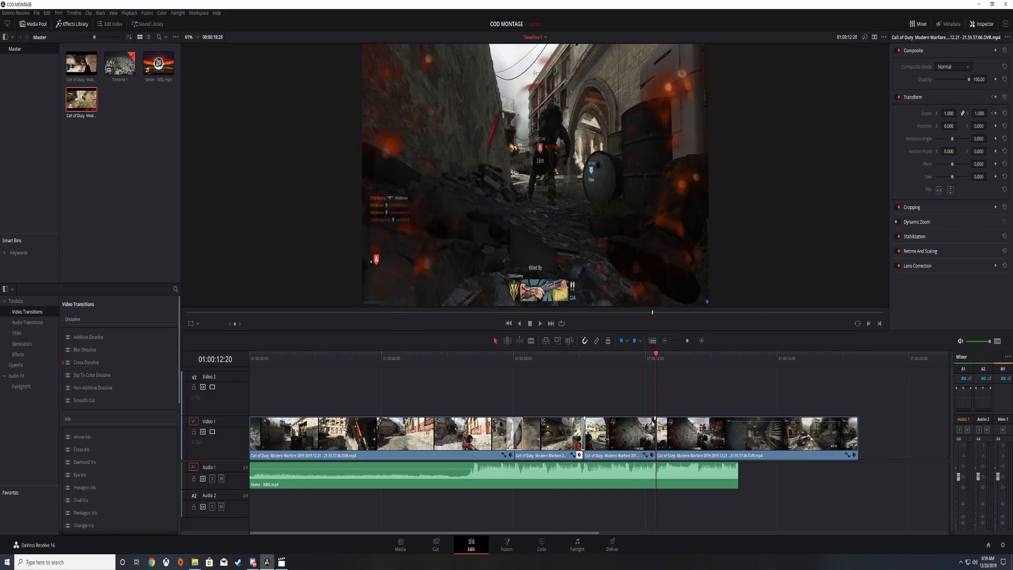
drag(692, 446, 712, 446)
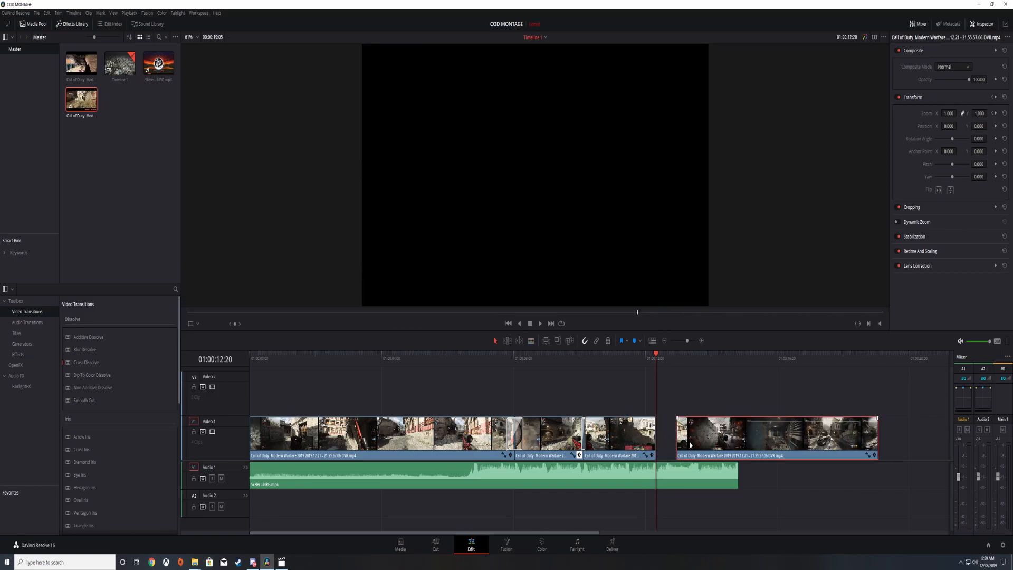
key(Delete)
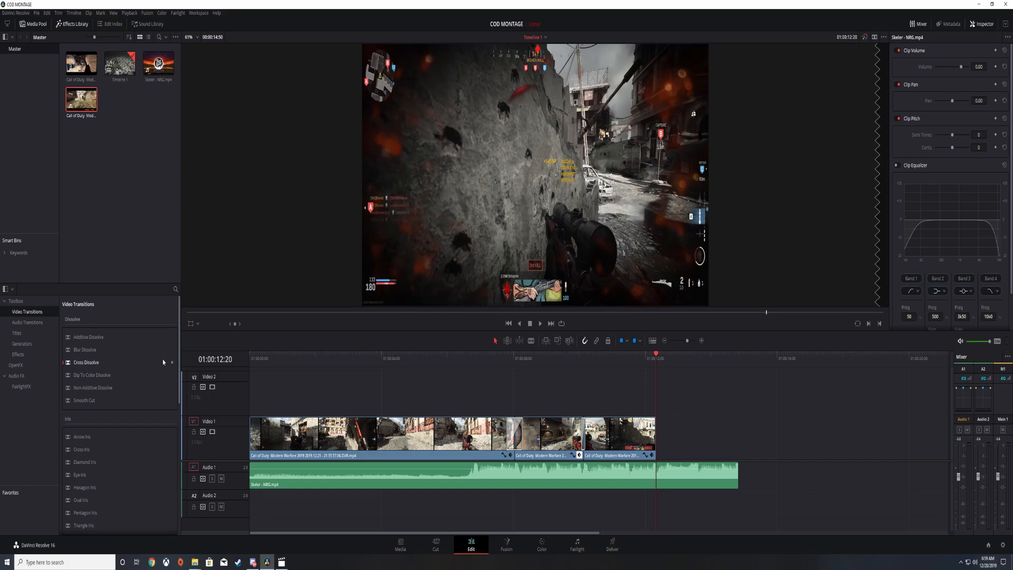
Add the other Call of Duty recording from the media pool to Video 1 after the third clip and delete its audio.
click(81, 66)
drag(82, 64, 714, 430)
click(769, 503)
key(Delete)
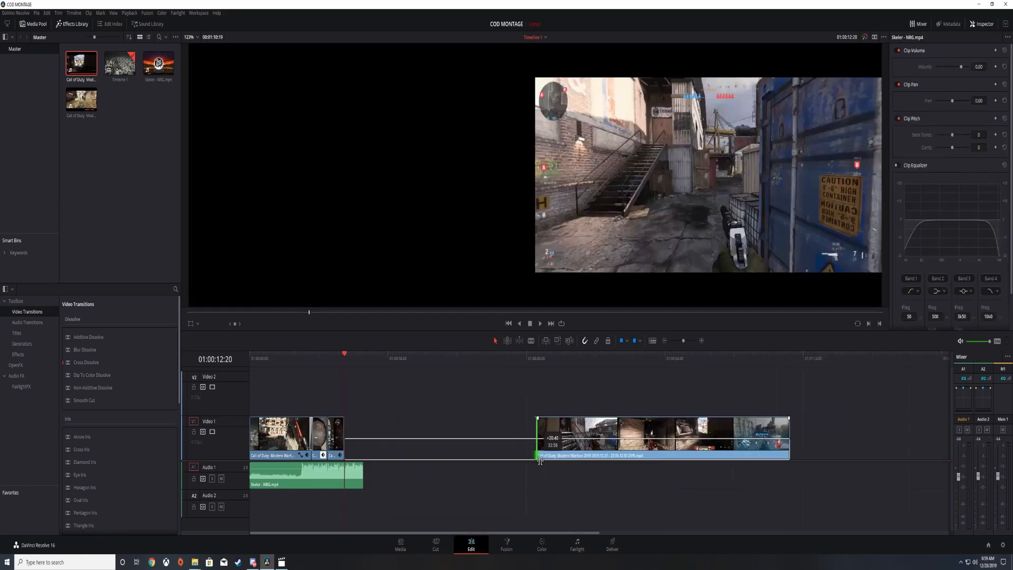
Trim unwanted footage from the start of the newly added gameplay clip and move it closer to the third clip.
drag(536, 461, 372, 444)
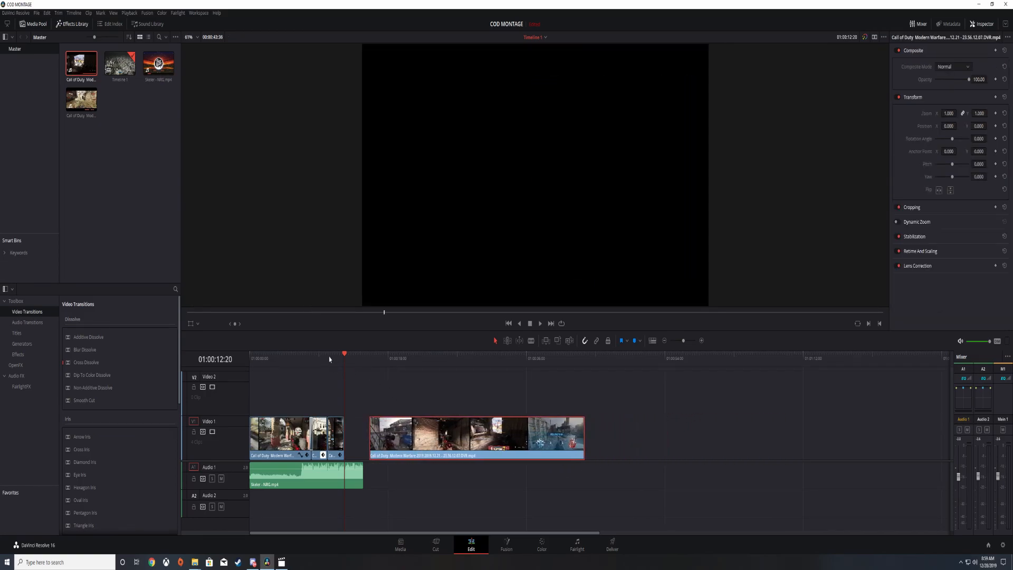
drag(683, 341, 686, 341)
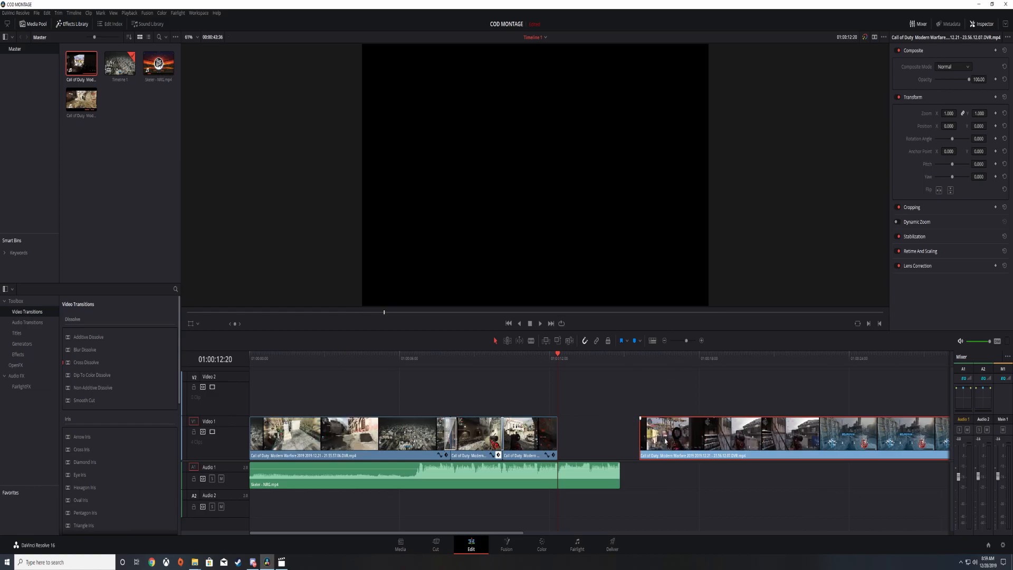
drag(643, 437, 591, 438)
Play from the third gameplay clip across the gap into the new clip to review the song and footage.
click(525, 358)
click(540, 322)
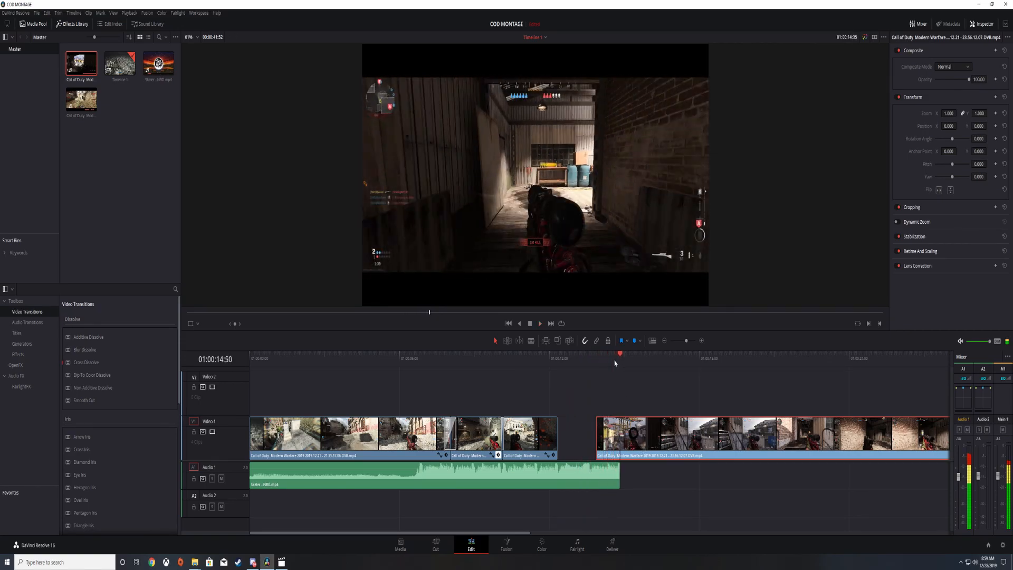
click(580, 358)
click(564, 361)
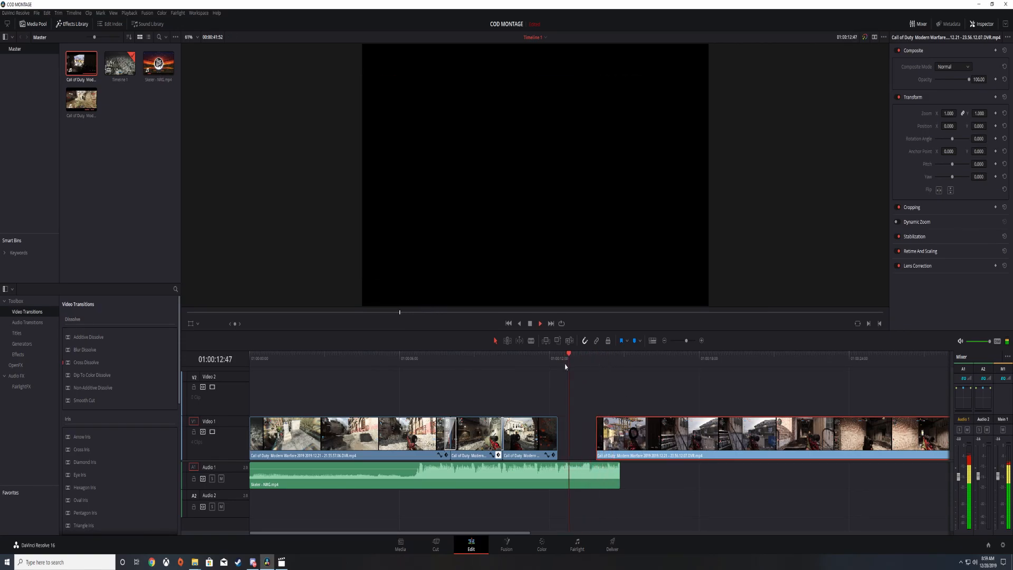
click(530, 325)
Set the new gameplay clip's Scaling to Stretch under Retime And Scaling.
click(923, 251)
click(957, 293)
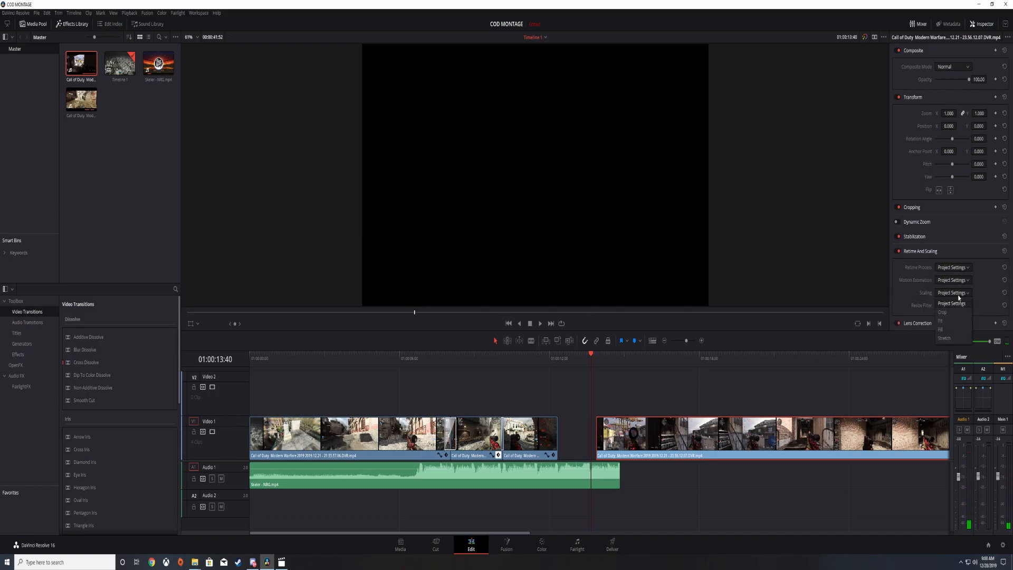
click(944, 338)
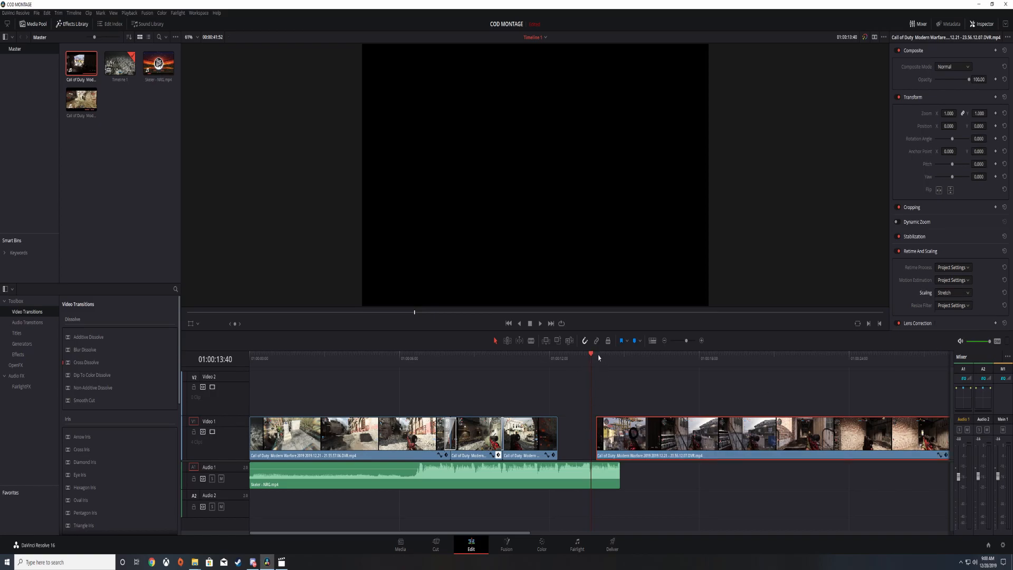
Move the new gameplay clip directly against the end of the third clip and play across the join.
drag(593, 359, 579, 361)
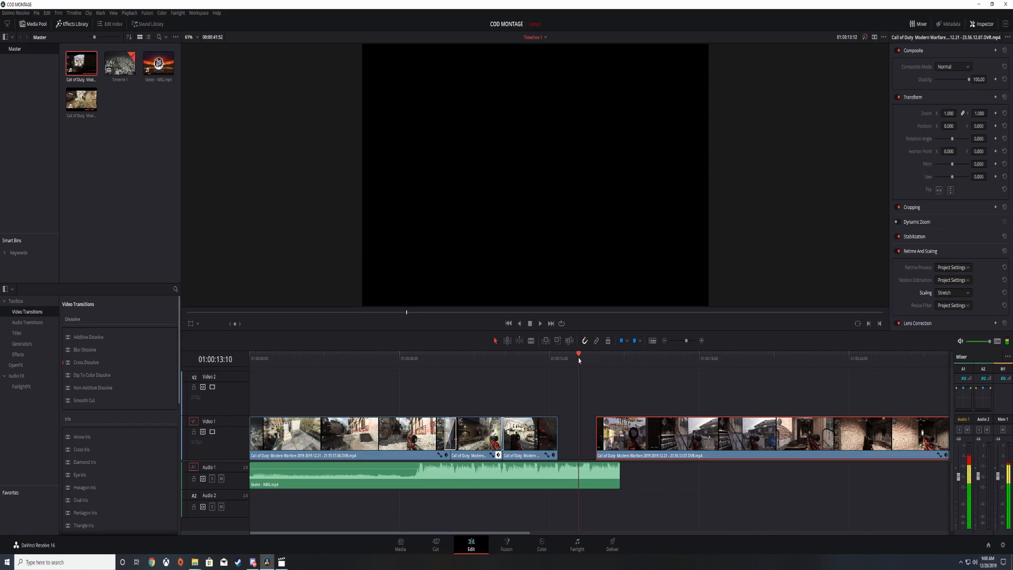
drag(637, 437, 601, 438)
drag(574, 351, 529, 358)
click(540, 330)
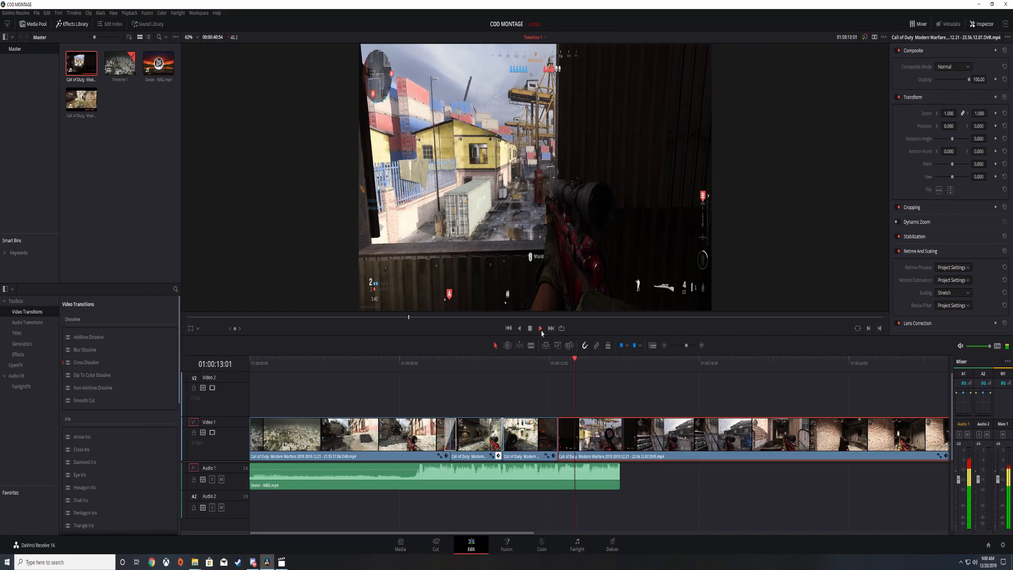
Replay the join between the third and new clips and locate the sniper shot against the song.
click(526, 362)
drag(516, 371, 490, 373)
key(space)
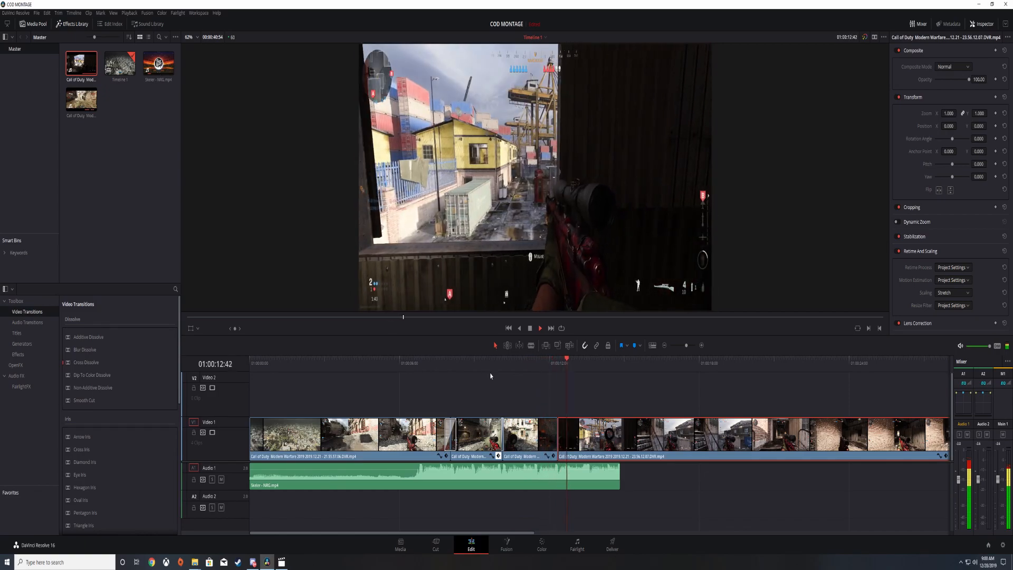
click(585, 363)
click(582, 365)
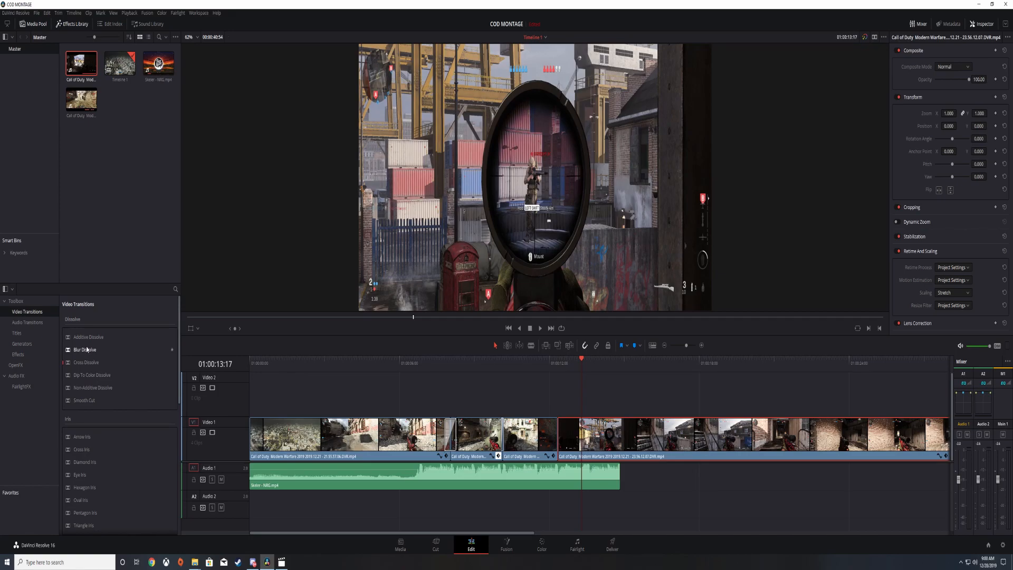
Add a Blur Dissolve between the third clip and the new gameplay clip and play the transition back.
click(85, 354)
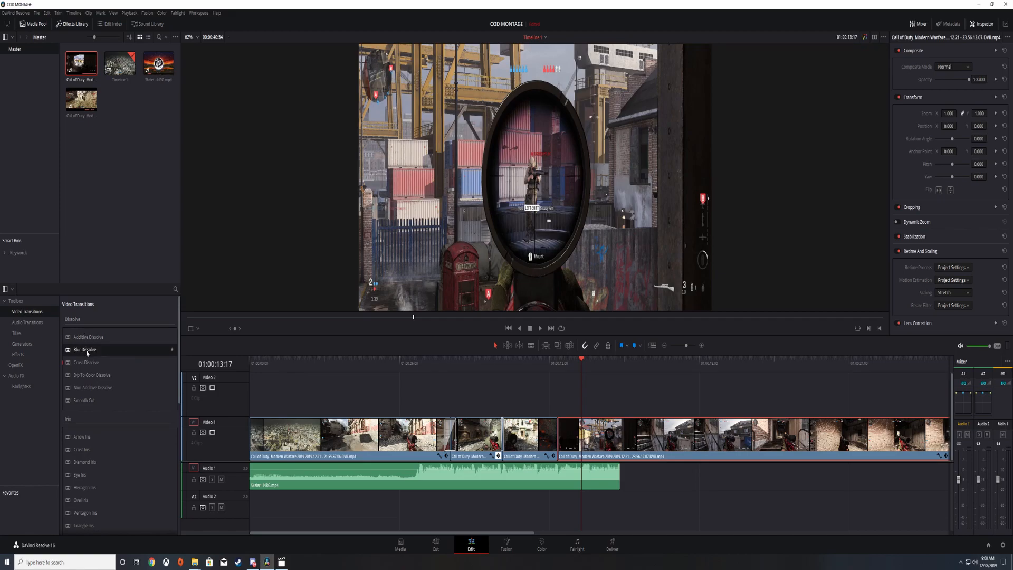
drag(87, 353, 562, 446)
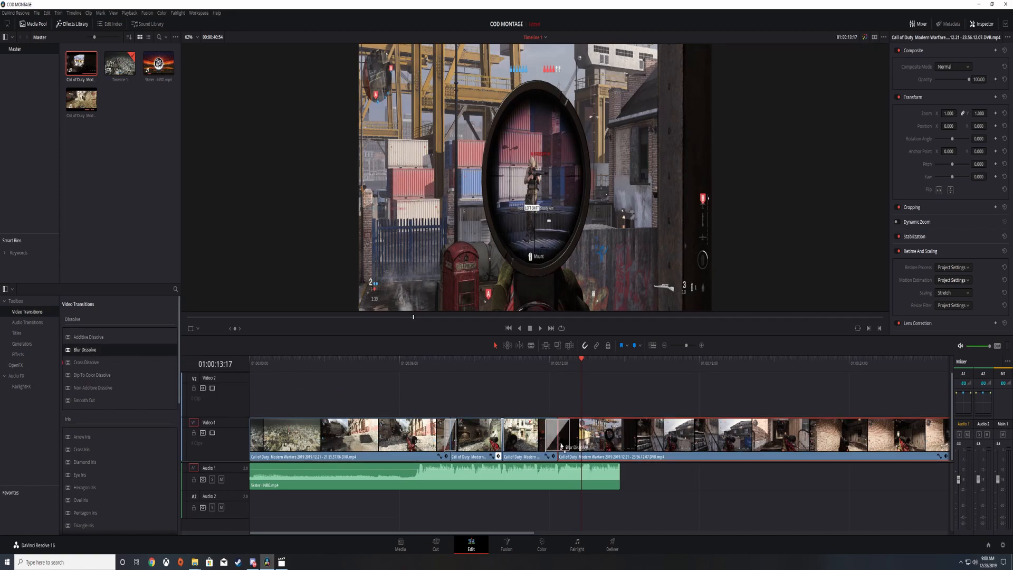
drag(582, 364, 507, 365)
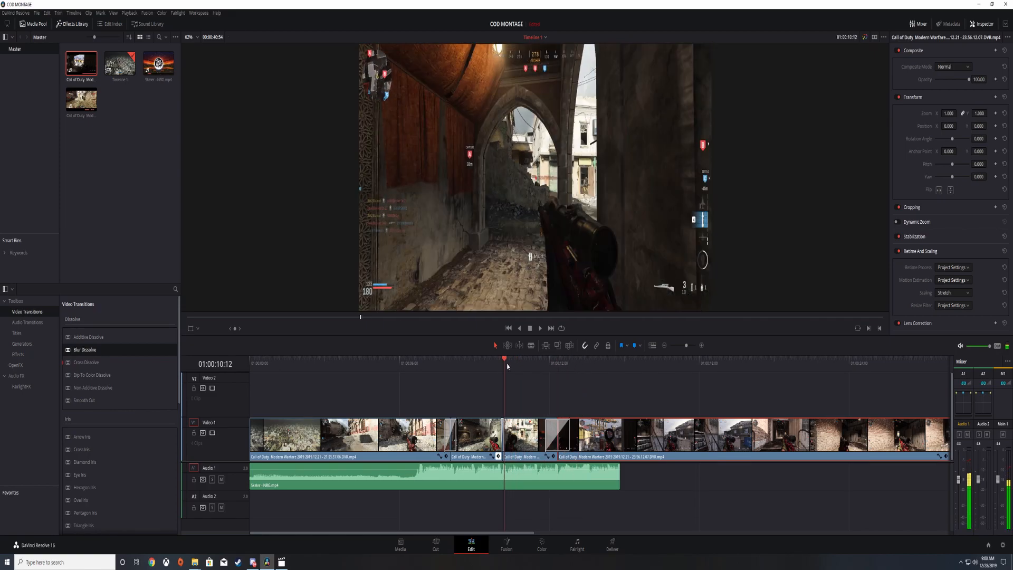
click(541, 330)
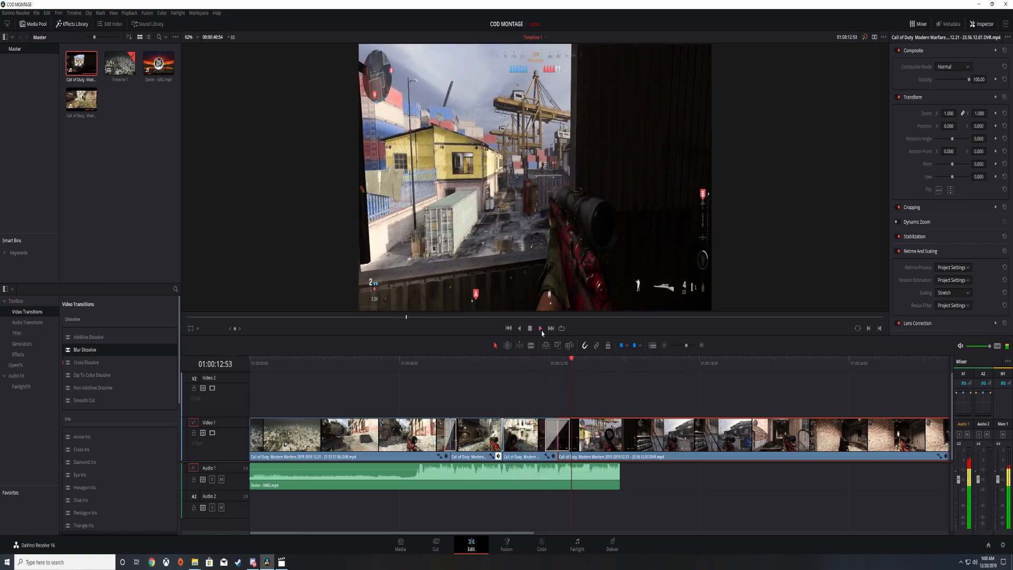
drag(522, 364, 505, 368)
key(space)
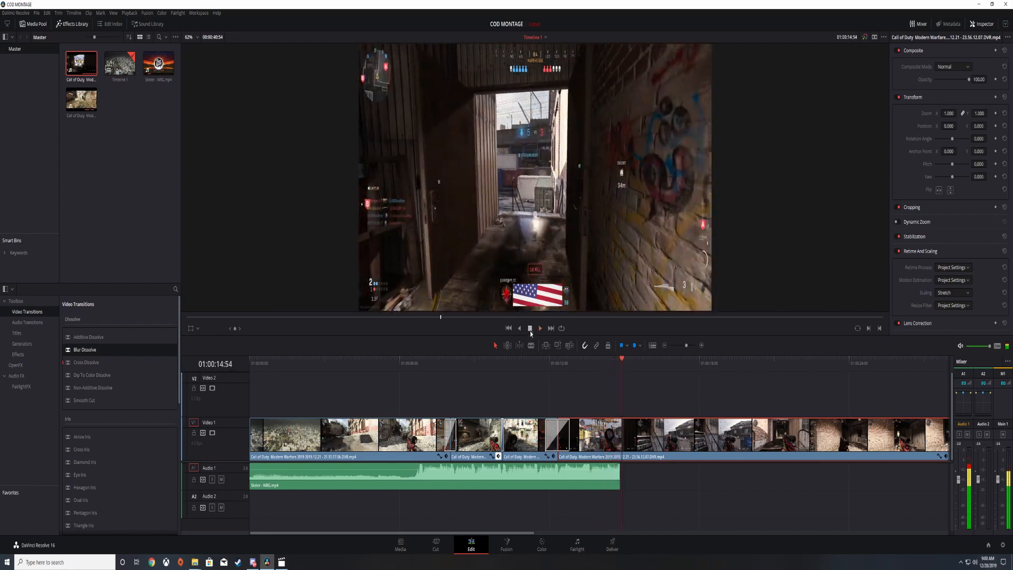
drag(611, 362, 528, 376)
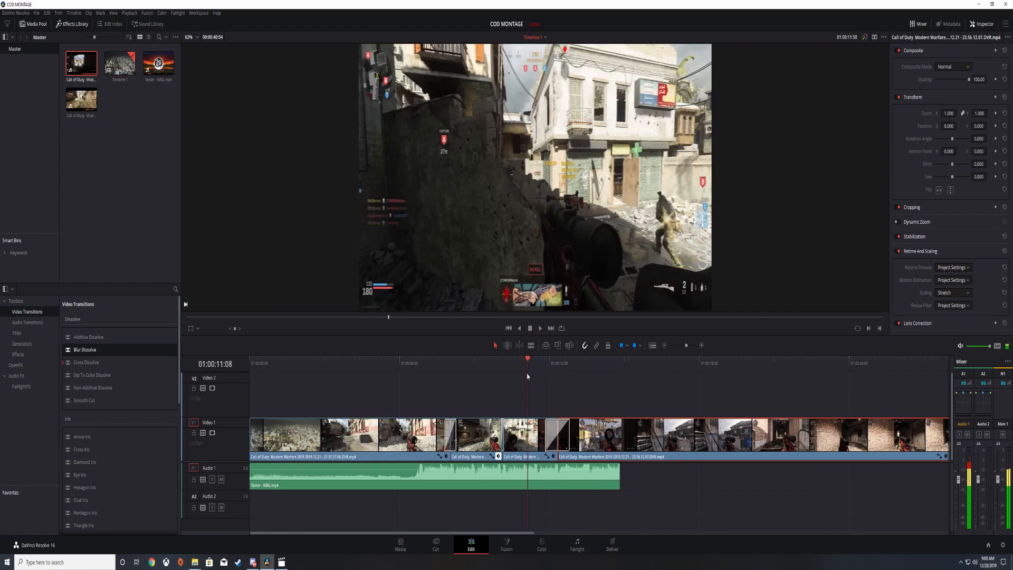
click(539, 328)
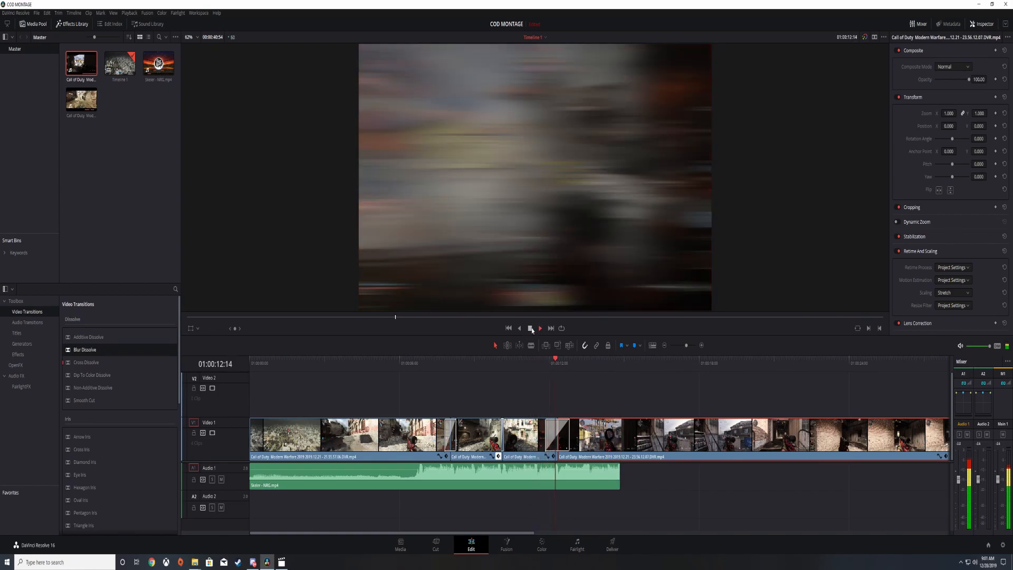
Shorten the new Blur Dissolve to 0.8 seconds (52 frames) and review the result up to the song's end.
click(546, 434)
click(547, 360)
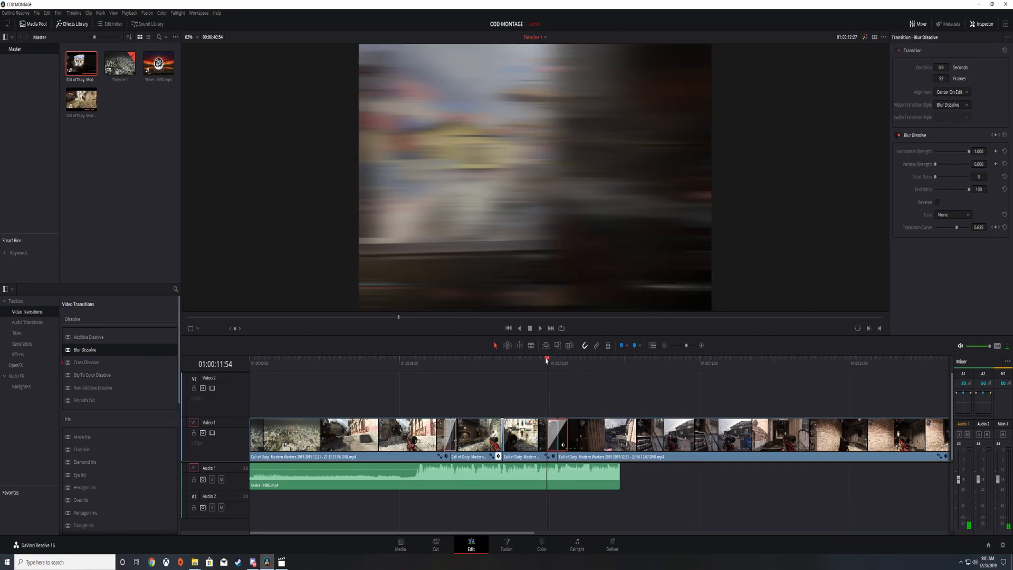
drag(546, 360, 531, 361)
click(539, 329)
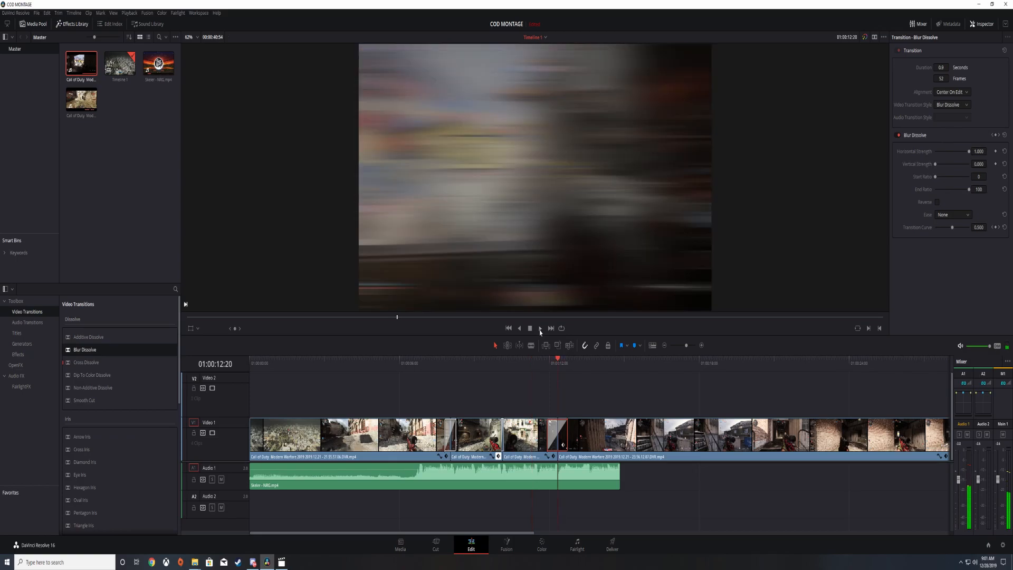
drag(553, 371, 507, 377)
key(space)
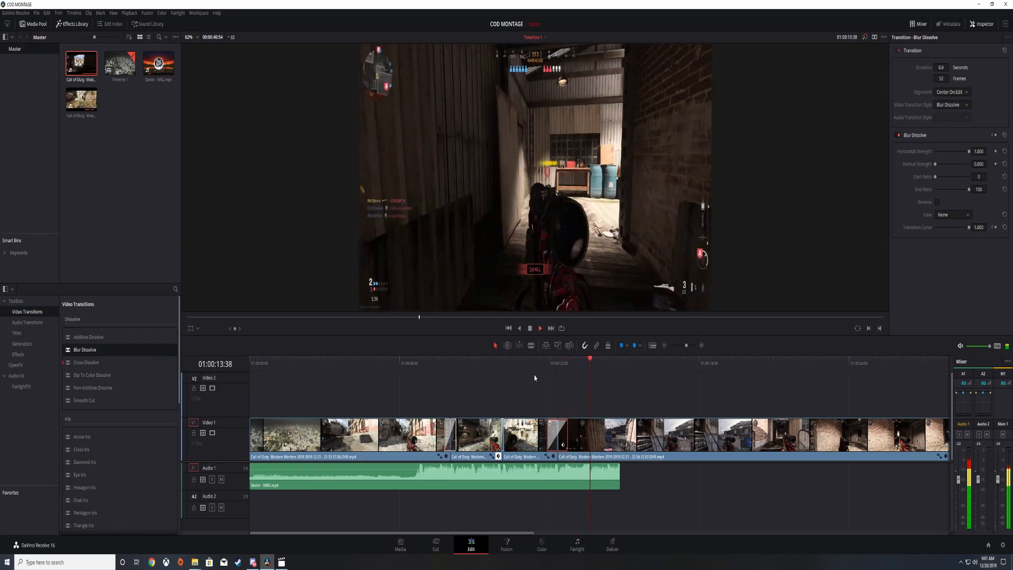
click(529, 328)
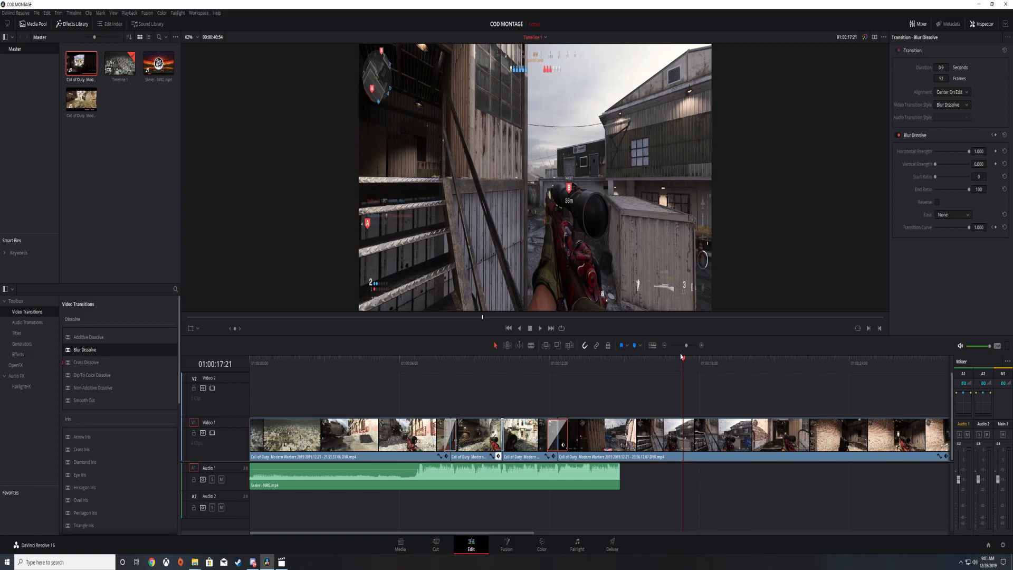
drag(672, 363, 621, 380)
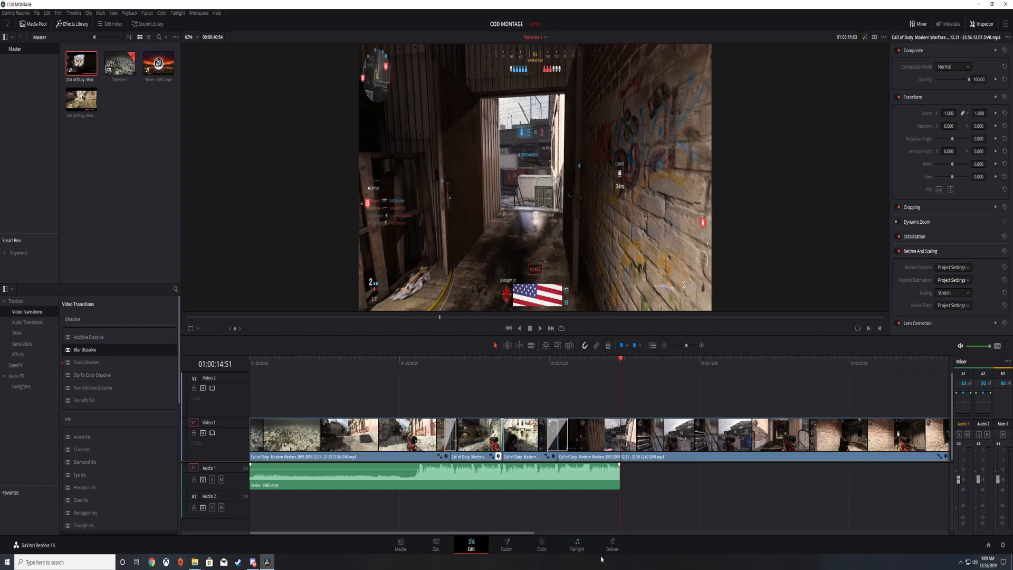
Set the montage's render format to MP4 and the codec to H.264.
click(614, 548)
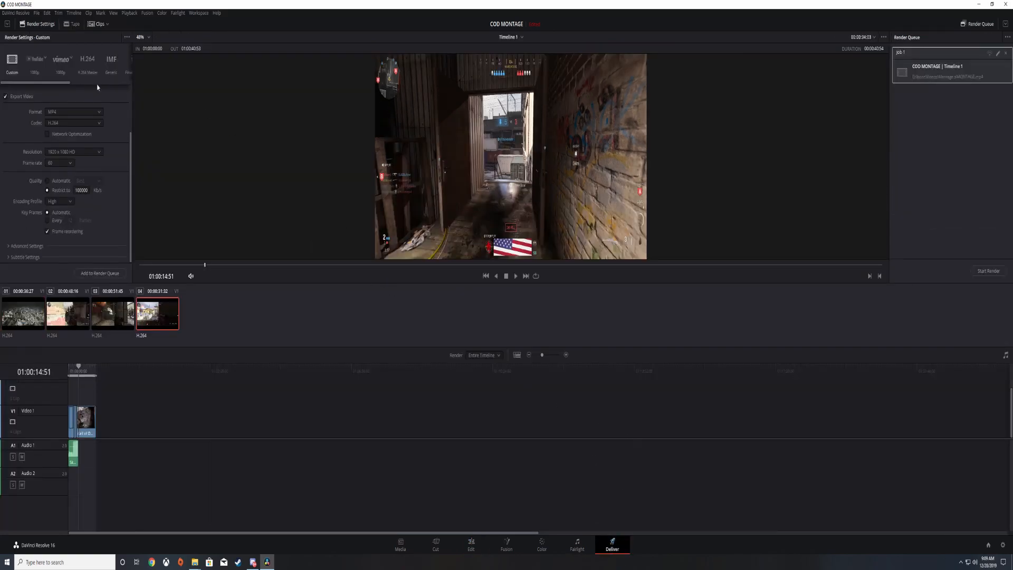
click(62, 114)
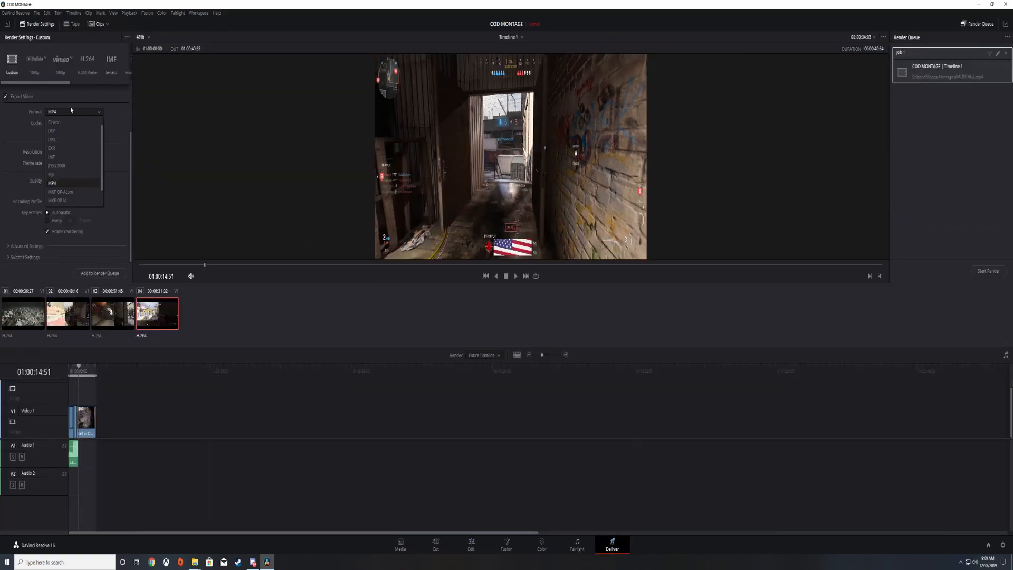
click(62, 184)
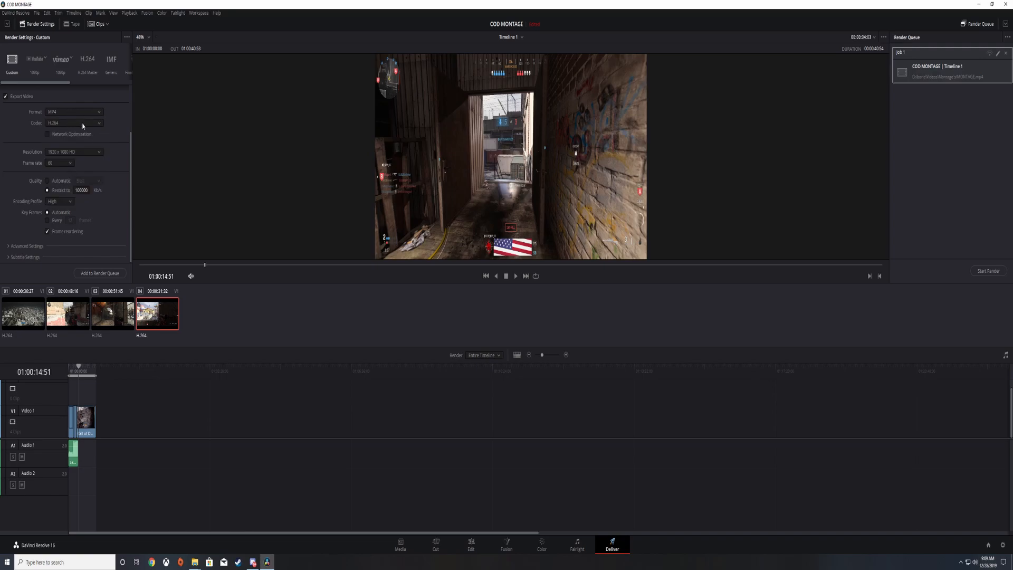
click(69, 124)
click(65, 127)
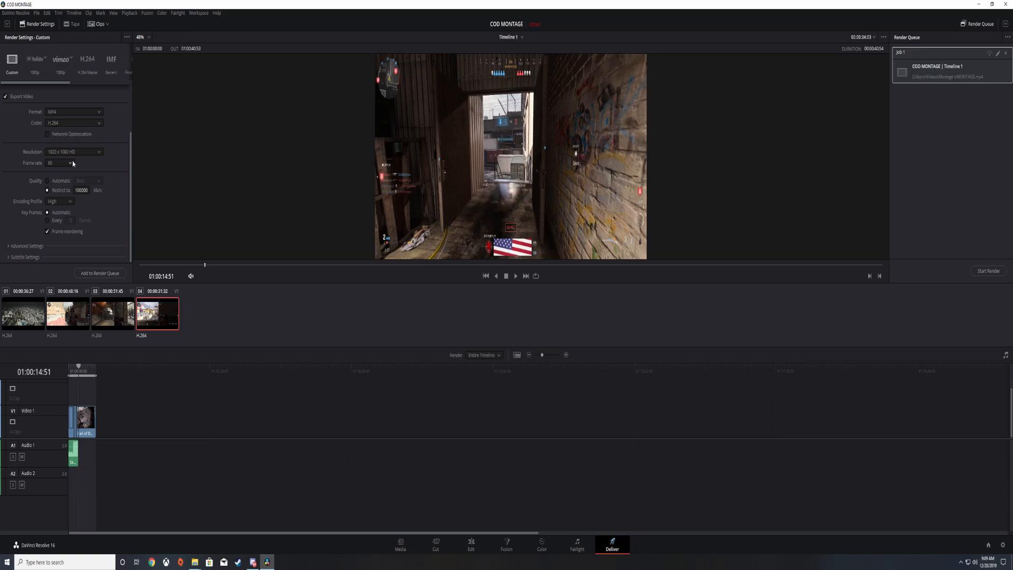